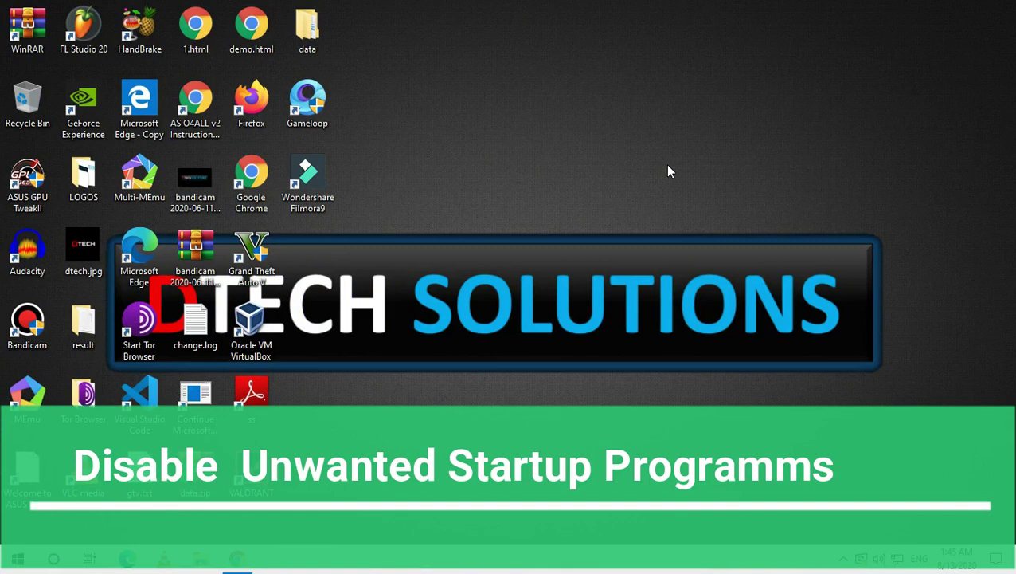
Step: Open Task Manager's list of startup programs and disable the Discord entry that has no publisher
right_click(643, 563)
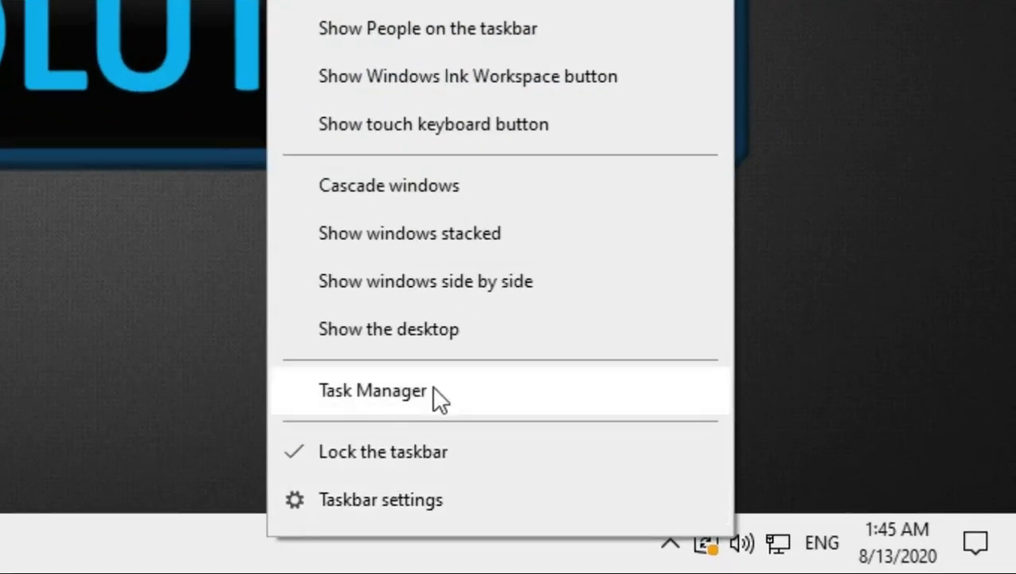
click(441, 396)
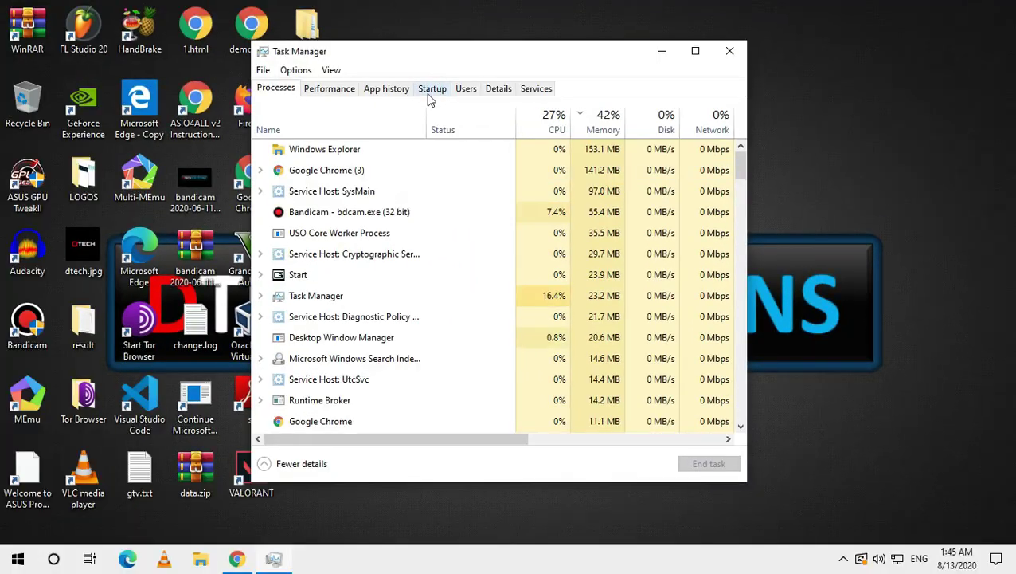
click(431, 90)
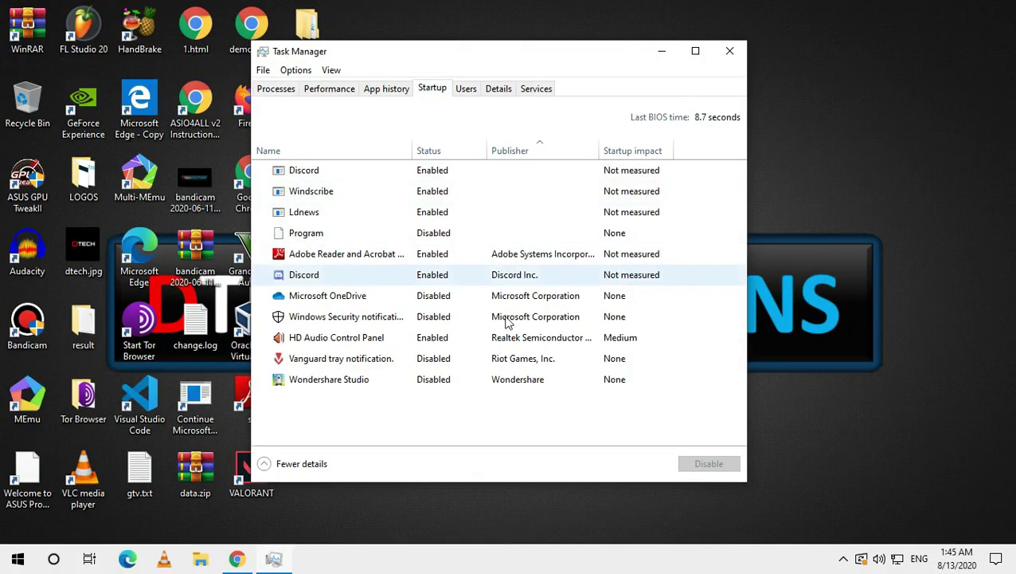
click(428, 180)
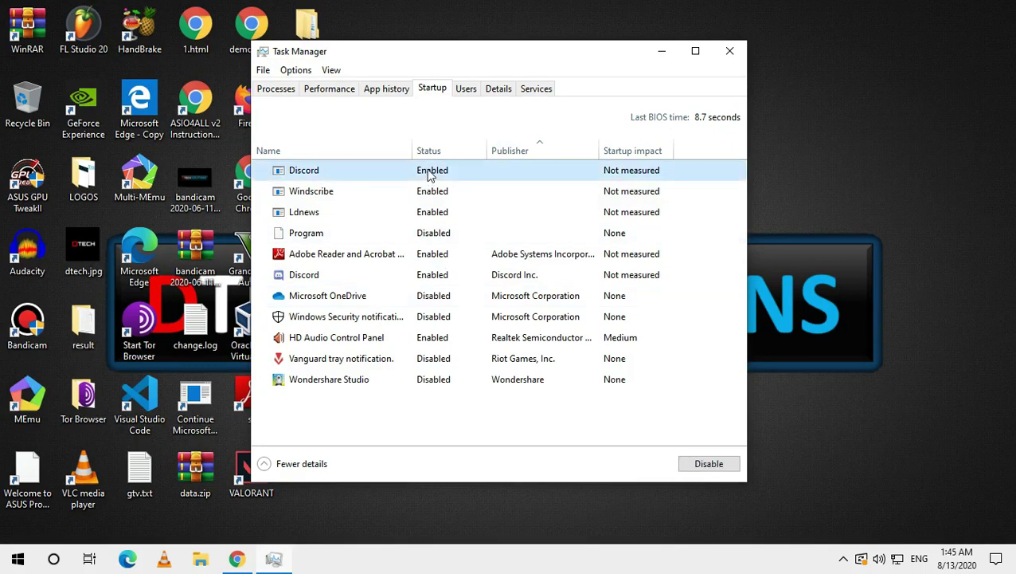
right_click(431, 175)
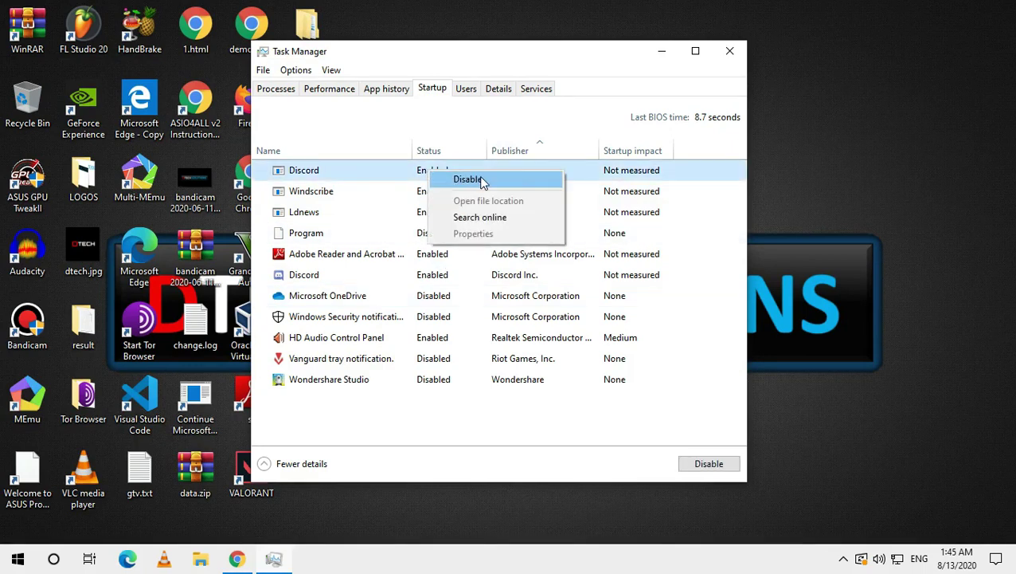
click(468, 179)
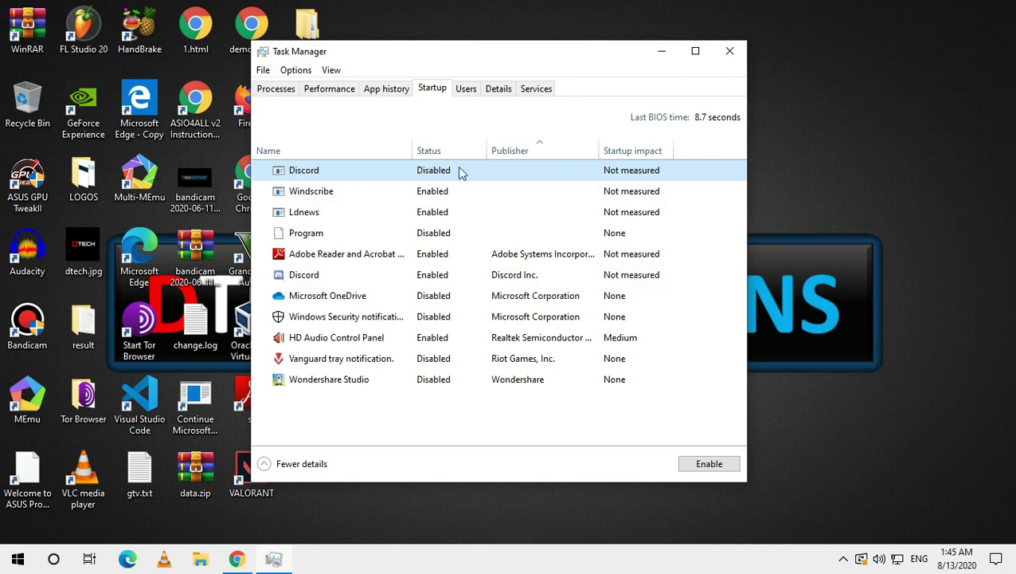
Step: Disable the Windscribe and Ldnews startup entries
click(431, 196)
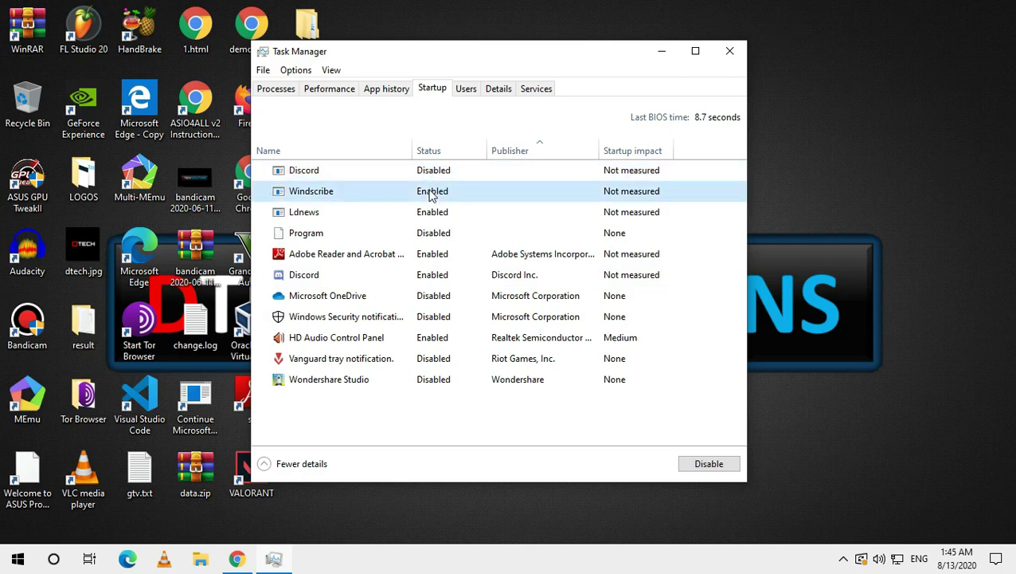
click(708, 465)
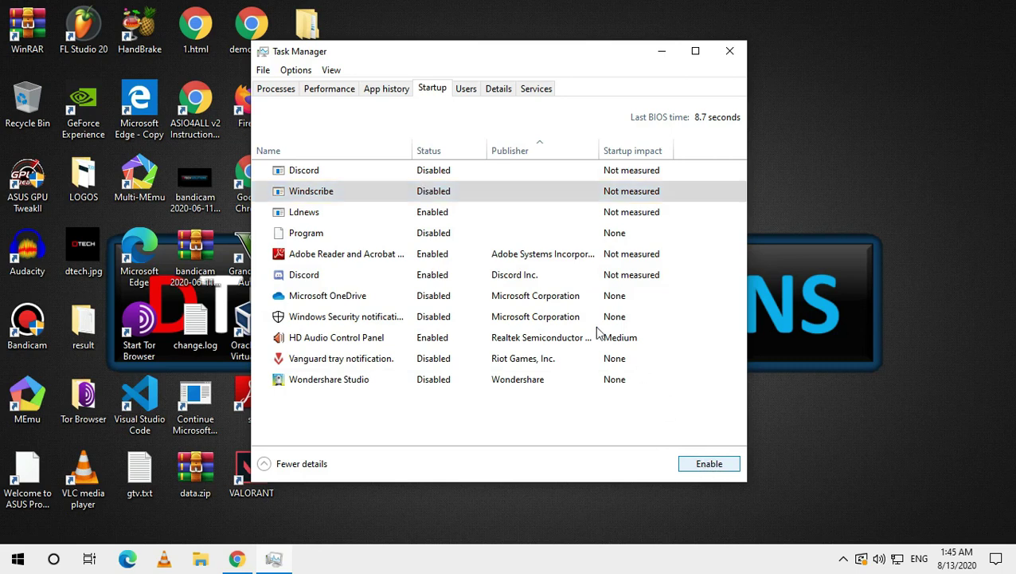
click(430, 212)
click(711, 466)
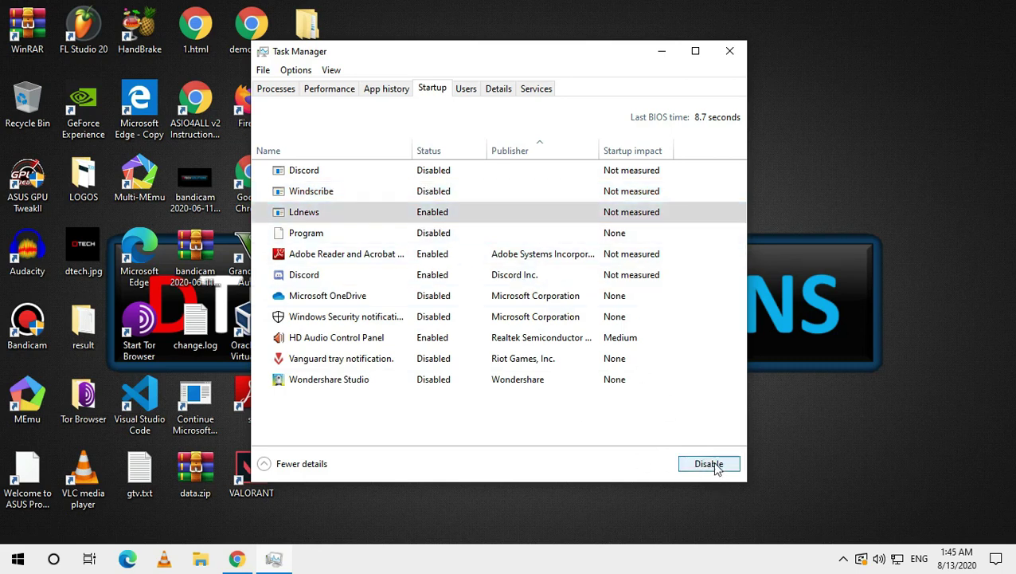
Step: Disable the Adobe Reader and Acrobat startup entry, and switch the Program entry on and back off
click(439, 233)
click(708, 463)
click(479, 256)
click(708, 465)
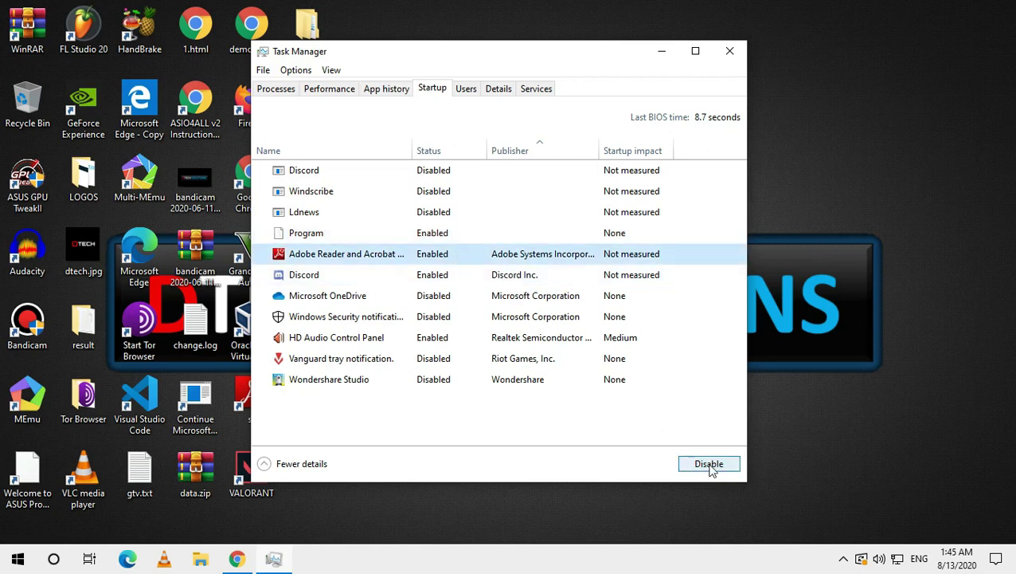
click(458, 235)
click(708, 469)
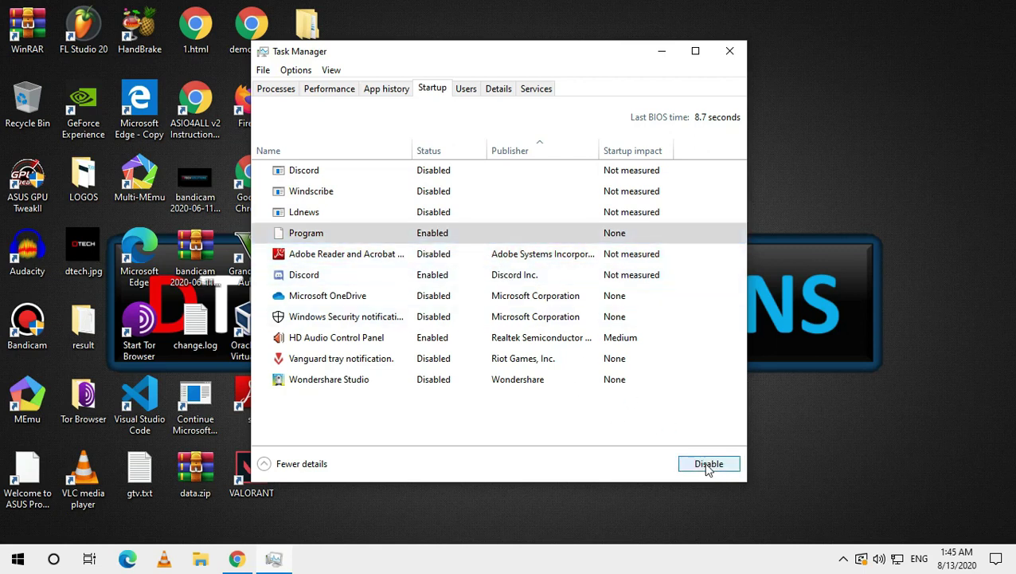
Step: Disable the startup entry published by Discord Inc. and close Task Manager
click(470, 277)
click(710, 465)
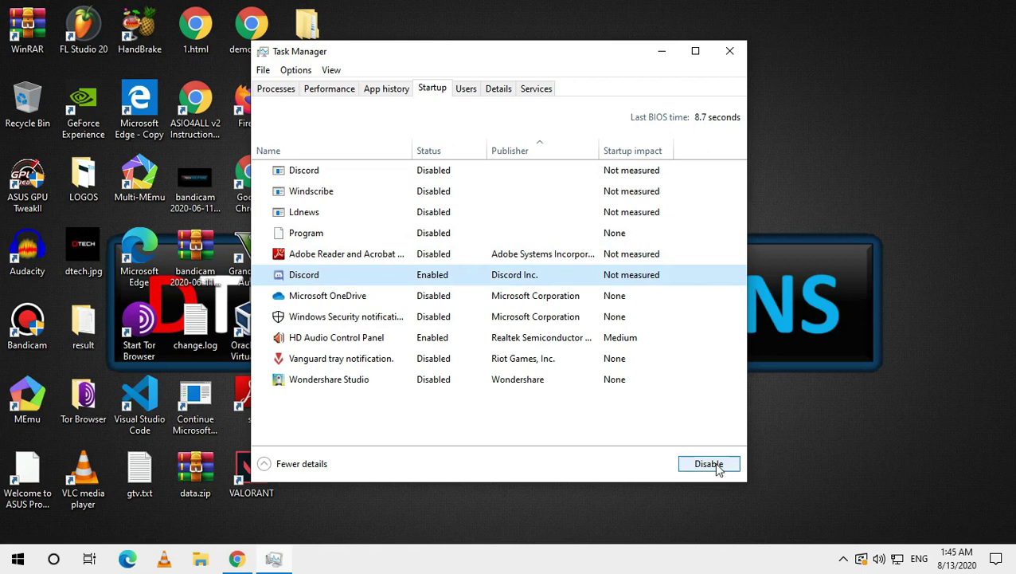
right_click(822, 186)
click(845, 220)
click(730, 51)
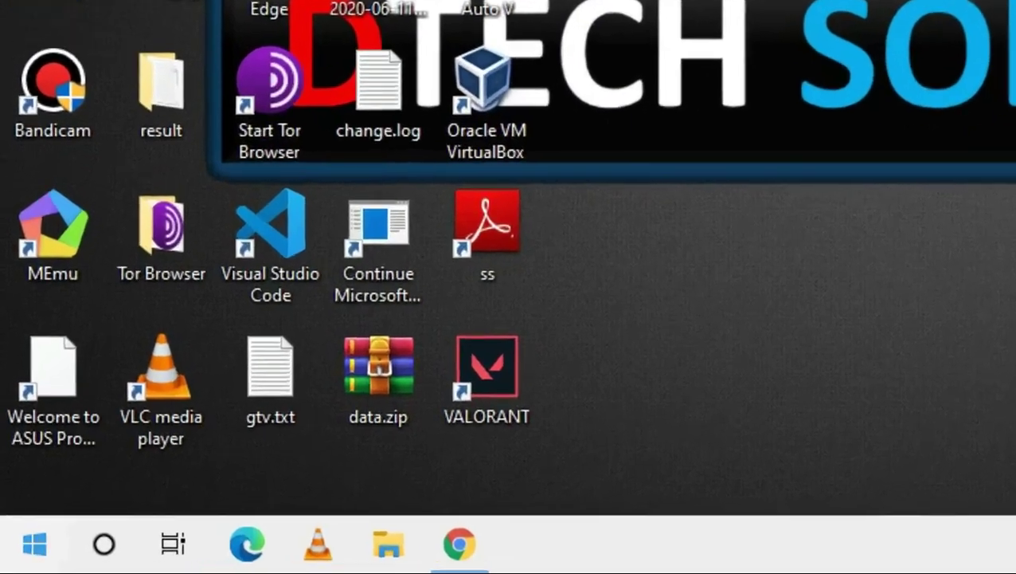
Step: Open the Run dialog and execute temp to open the Windows Temp folder
click(34, 553)
text(run)
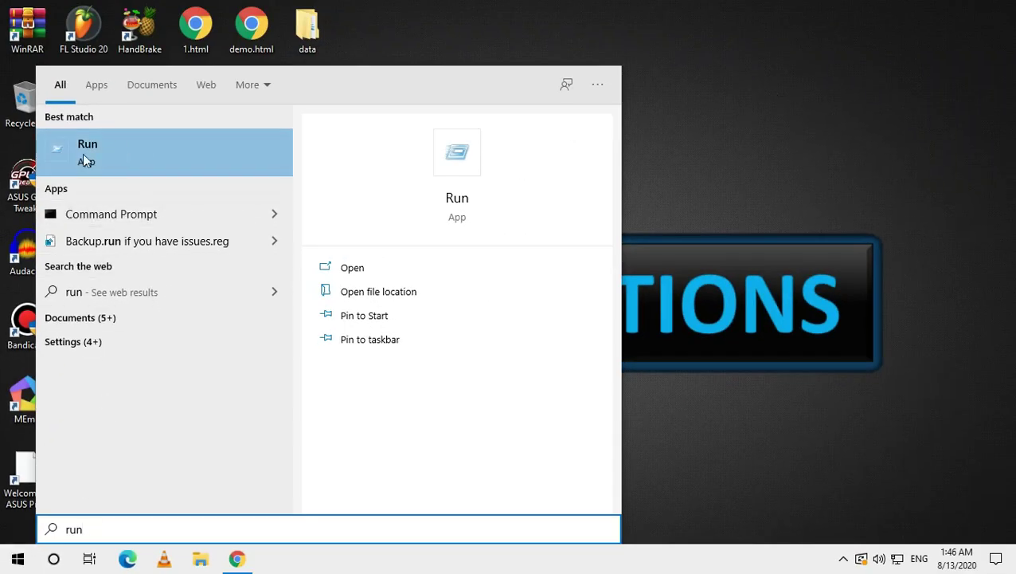
click(107, 152)
click(188, 463)
key(BackSpace)
key(BackSpace)
key(BackSpace)
key(BackSpace)
key(BackSpace)
key(BackSpace)
key(BackSpace)
key(BackSpace)
text(t)
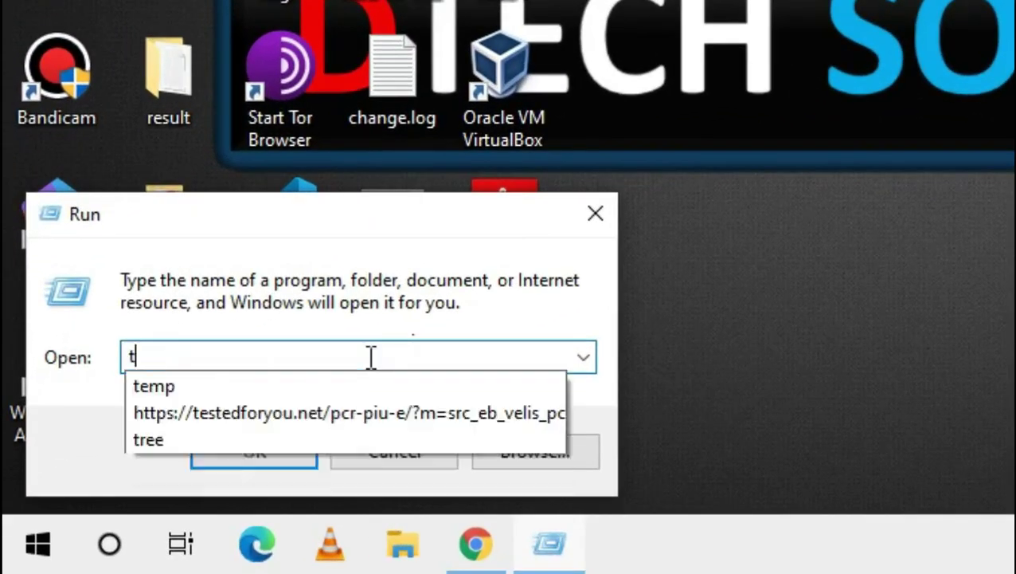
text(emp)
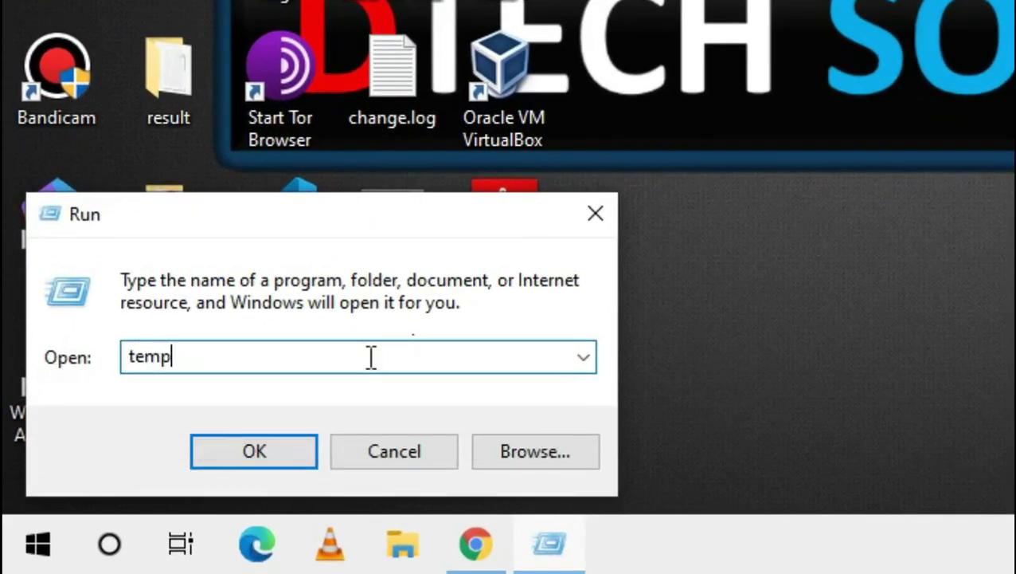
click(273, 454)
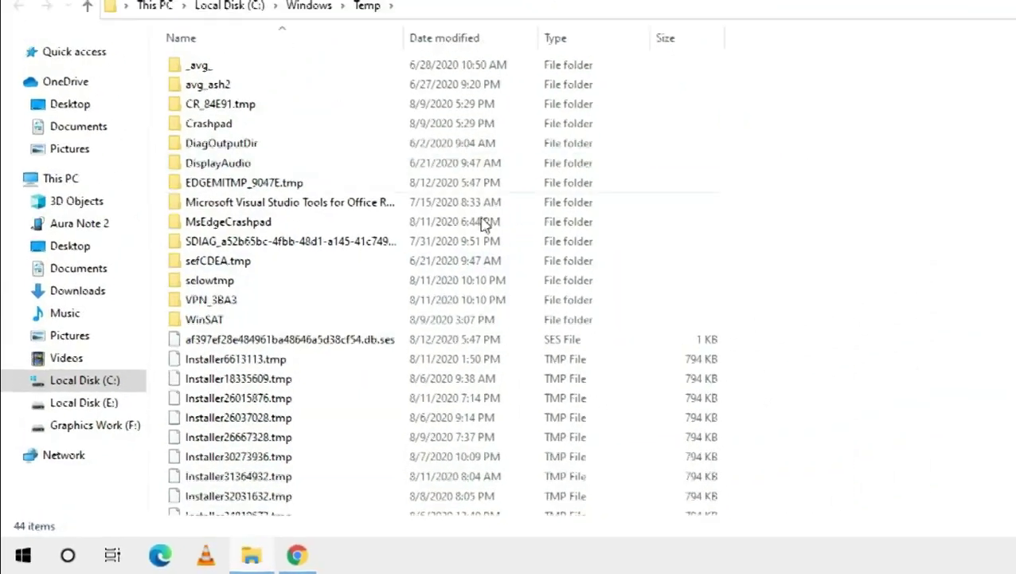
Step: Delete everything in the Windows Temp folder, granting administrator permission for all current items, and close the folder window
click(376, 289)
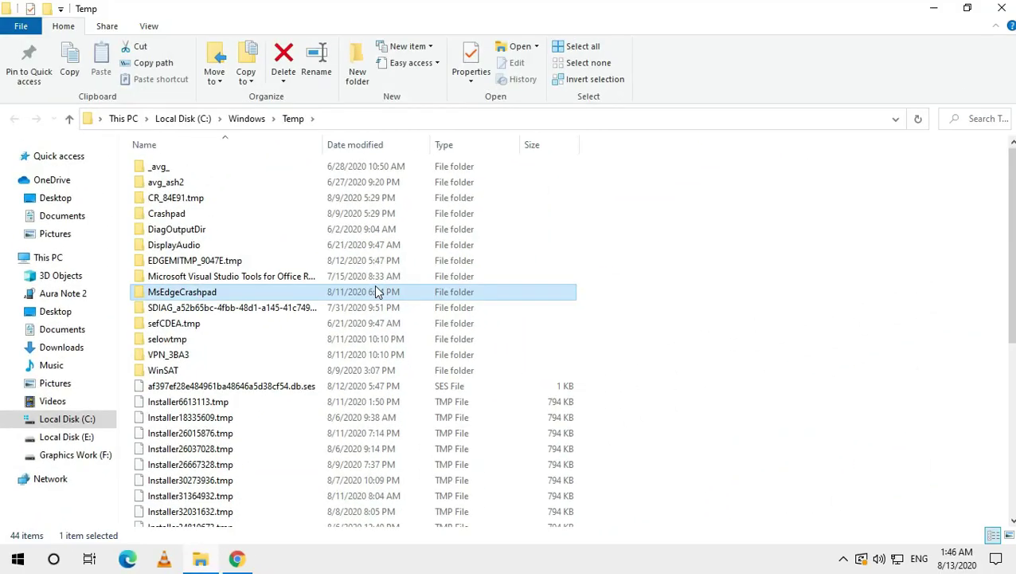
key(ctrl+a)
right_click(376, 286)
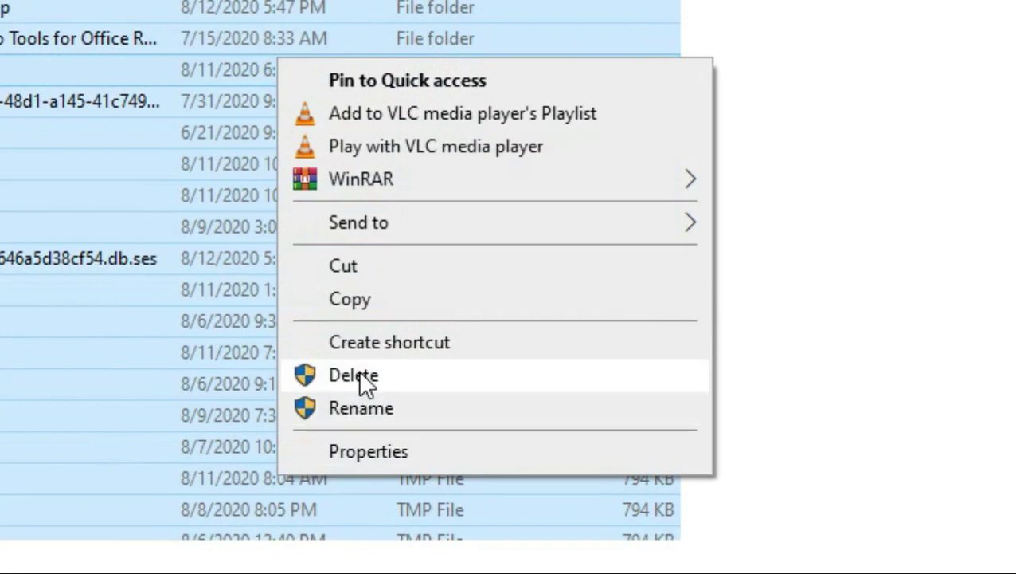
click(362, 376)
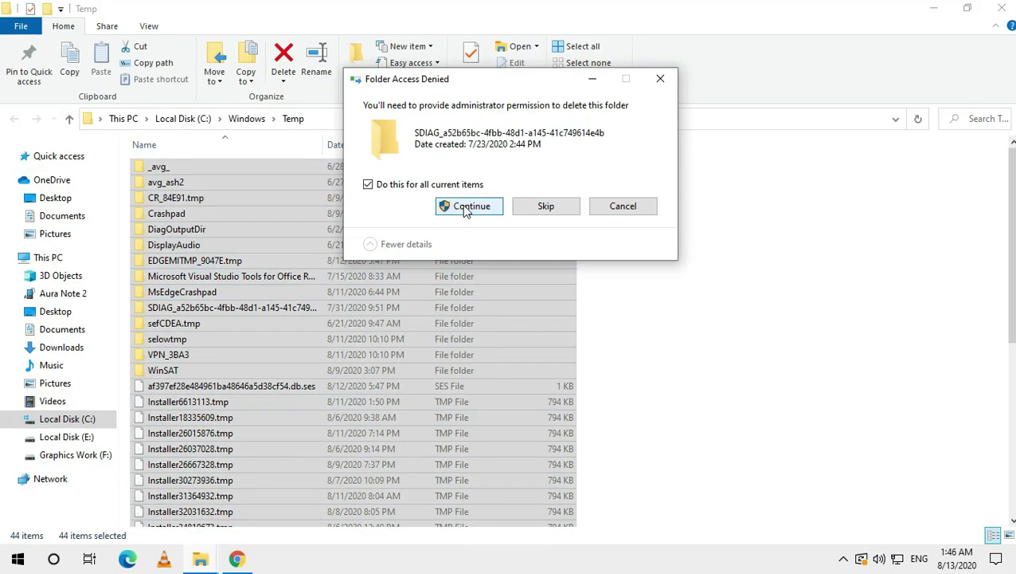
click(467, 206)
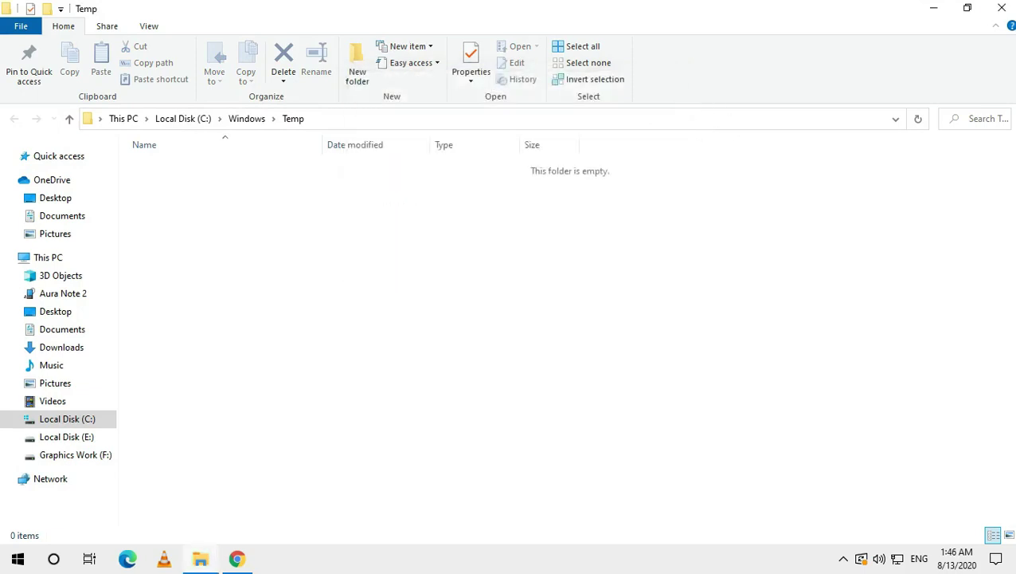
click(1001, 8)
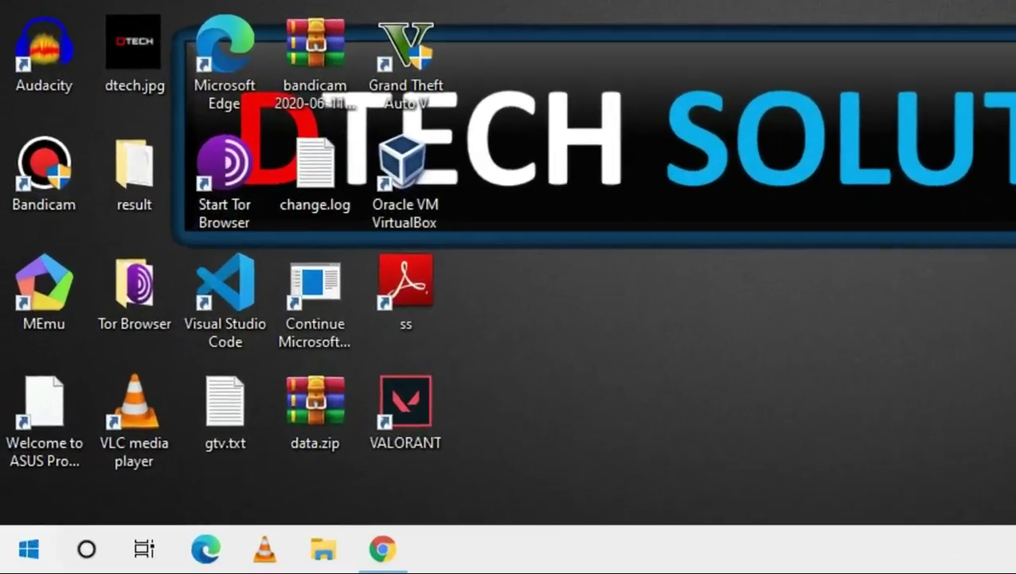
Step: Open the Run dialog again and execute %temp% to open the user's local Temp folder
key(super)
text(run)
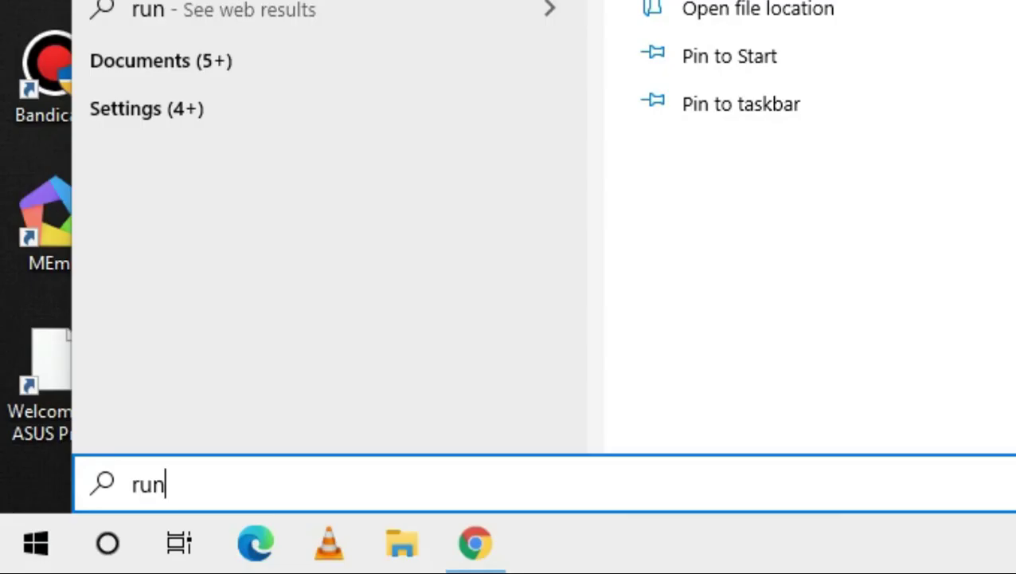
key(Return)
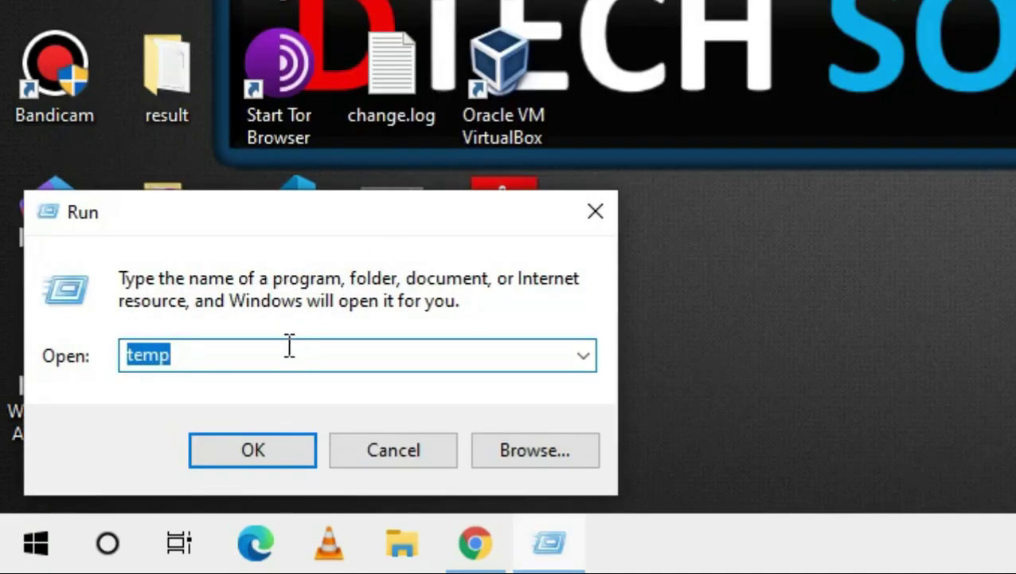
click(288, 345)
key(BackSpace)
key(BackSpace)
key(BackSpace)
key(BackSpace)
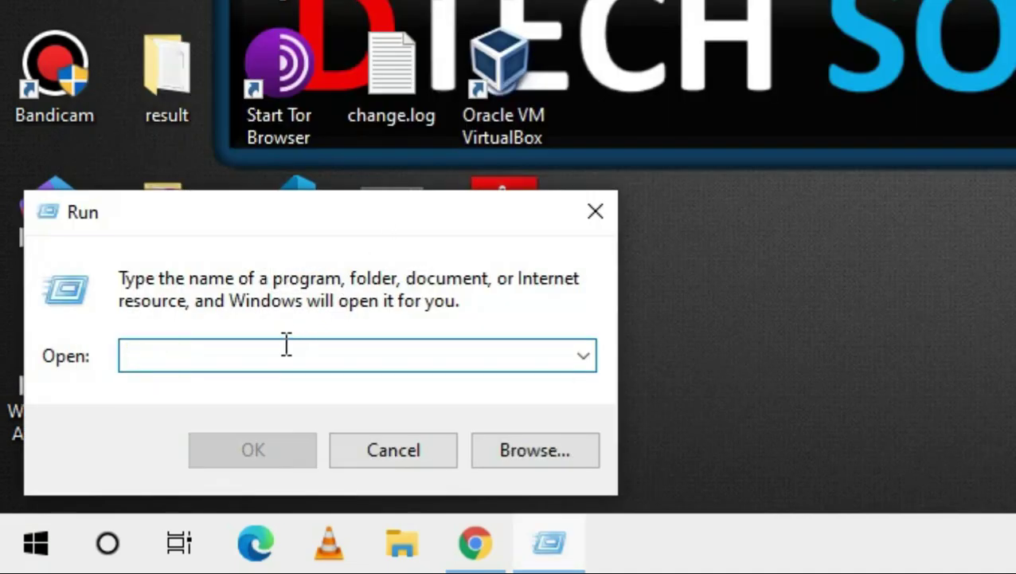
text(%tem)
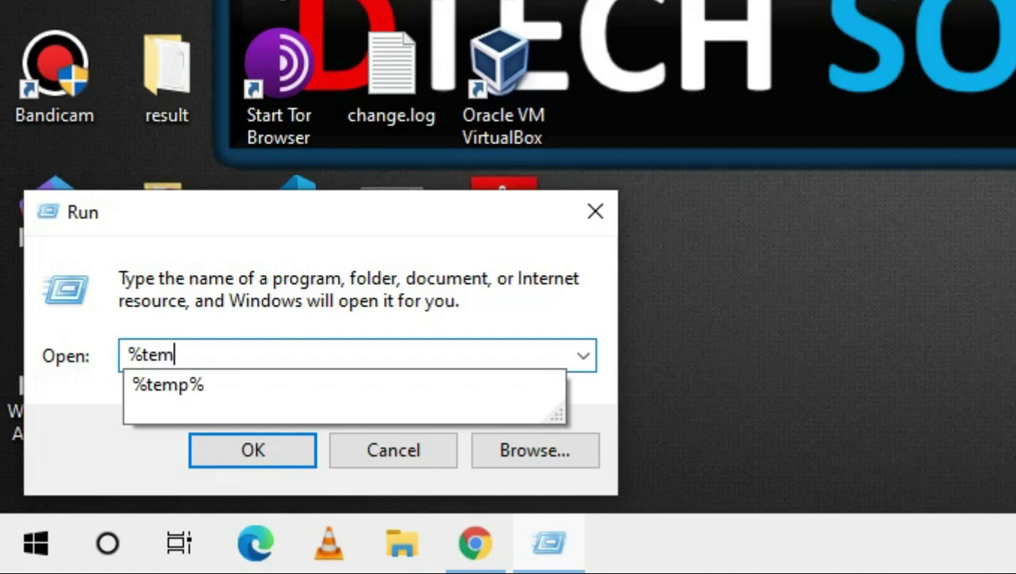
text(p%)
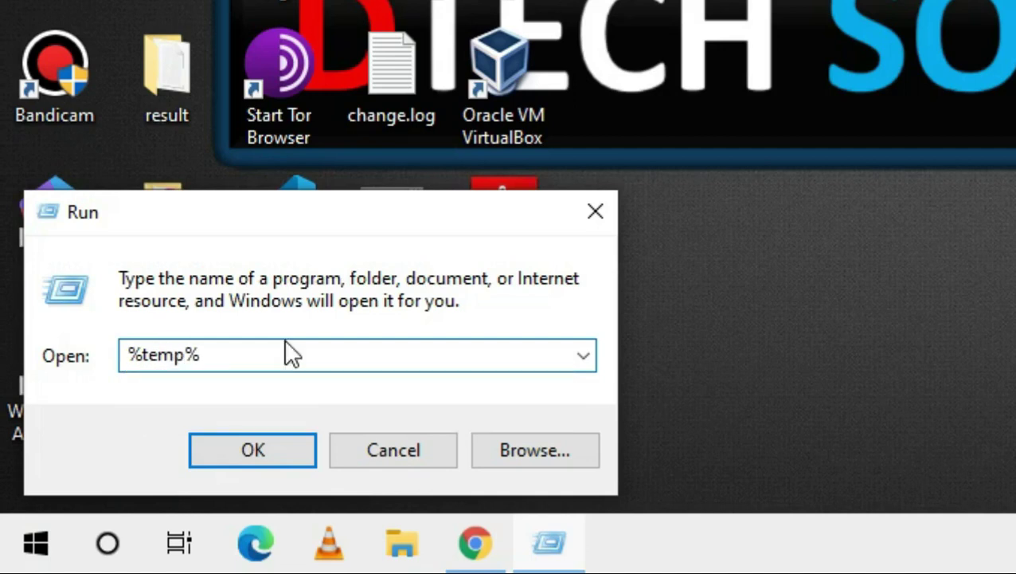
click(293, 444)
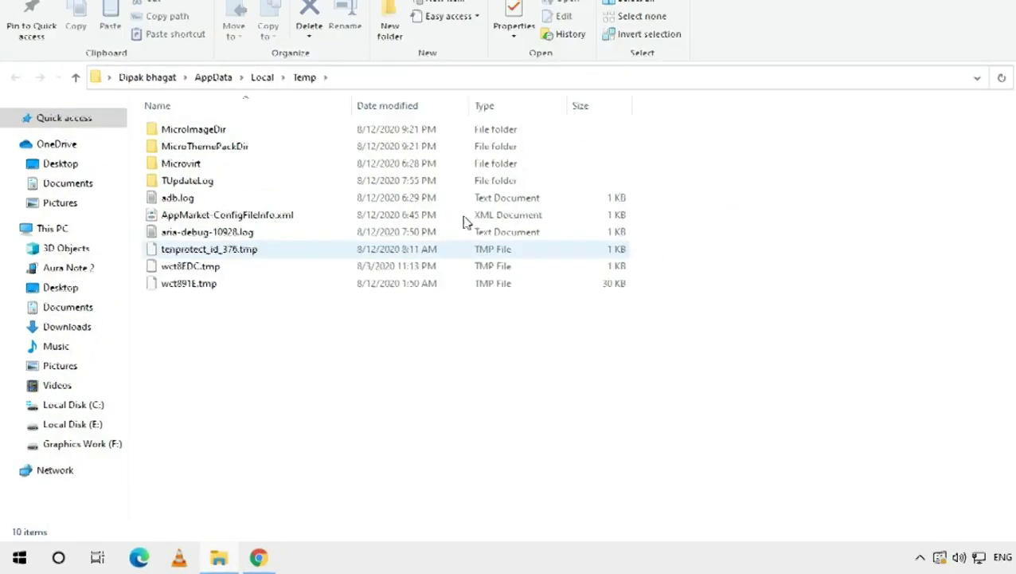
Step: Delete all files and folders in the user's local Temp folder and close its window
drag(435, 327, 306, 75)
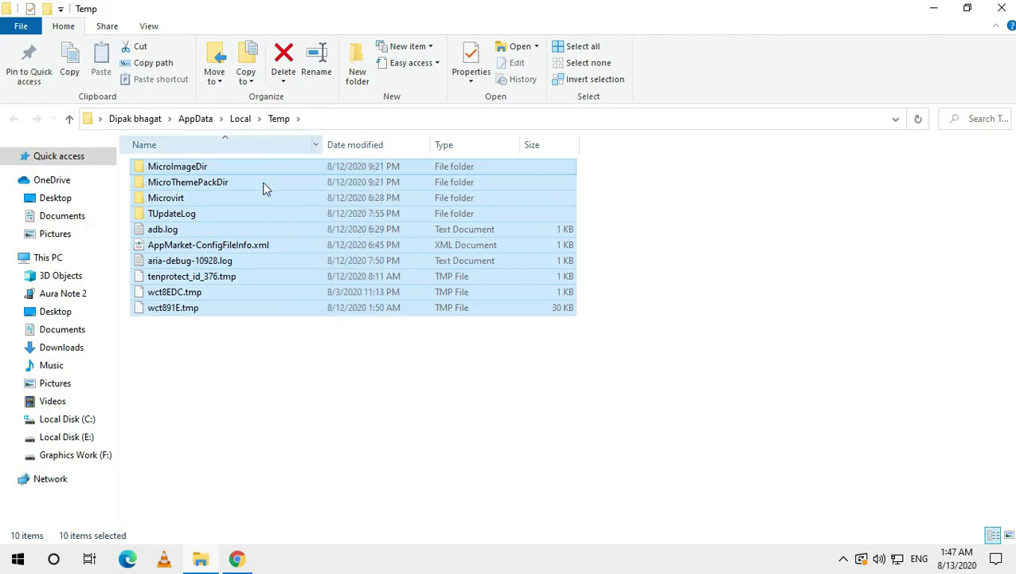
right_click(264, 204)
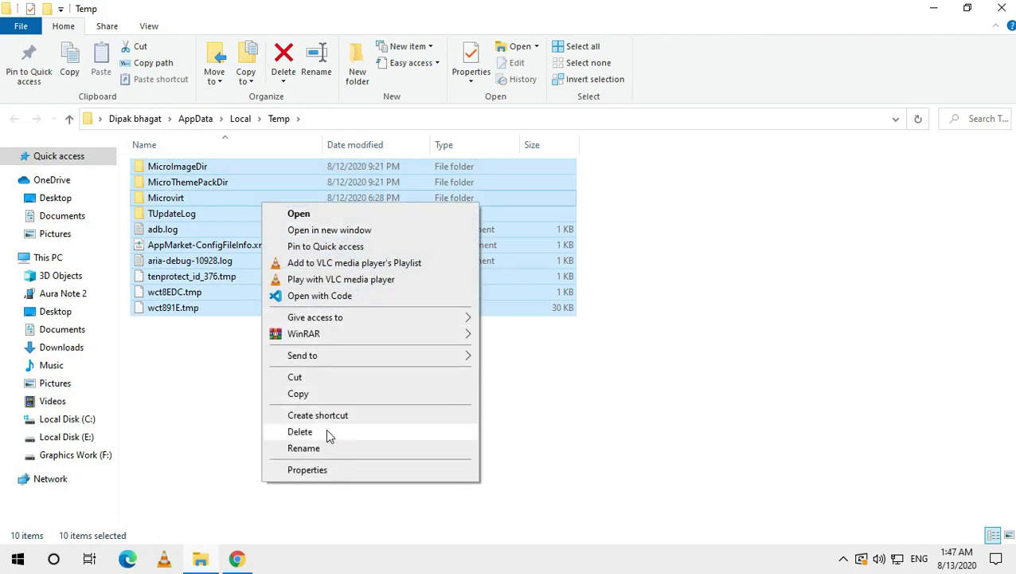
click(328, 431)
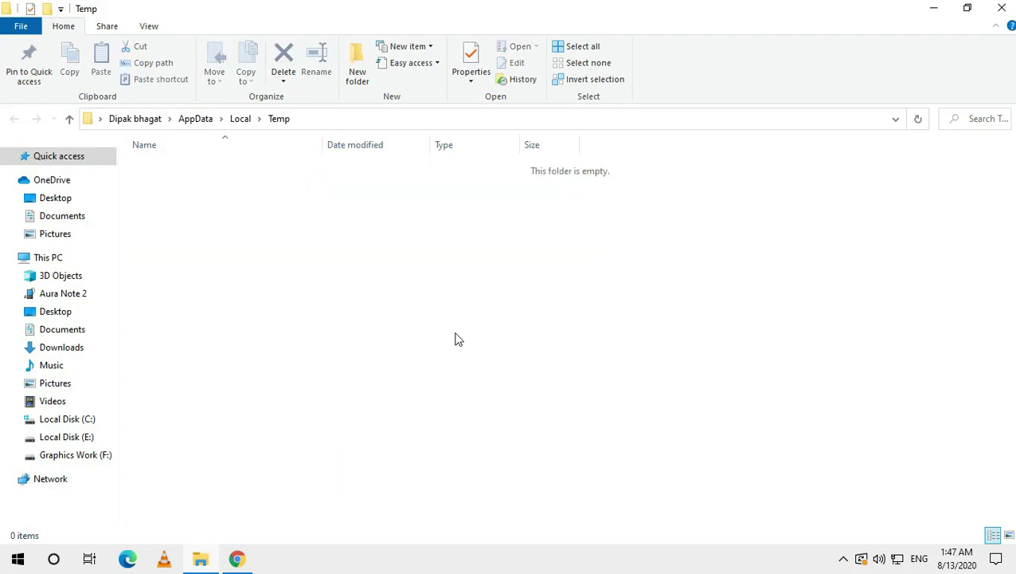
click(1002, 7)
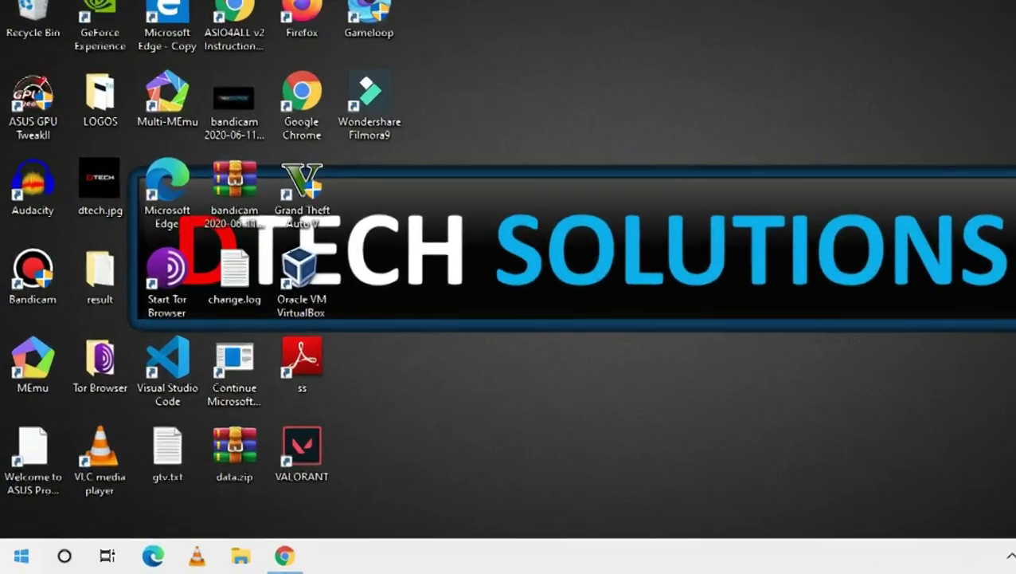
Step: Open the Run dialog and execute prefetch to open the Windows Prefetch folder
key(super)
text(run)
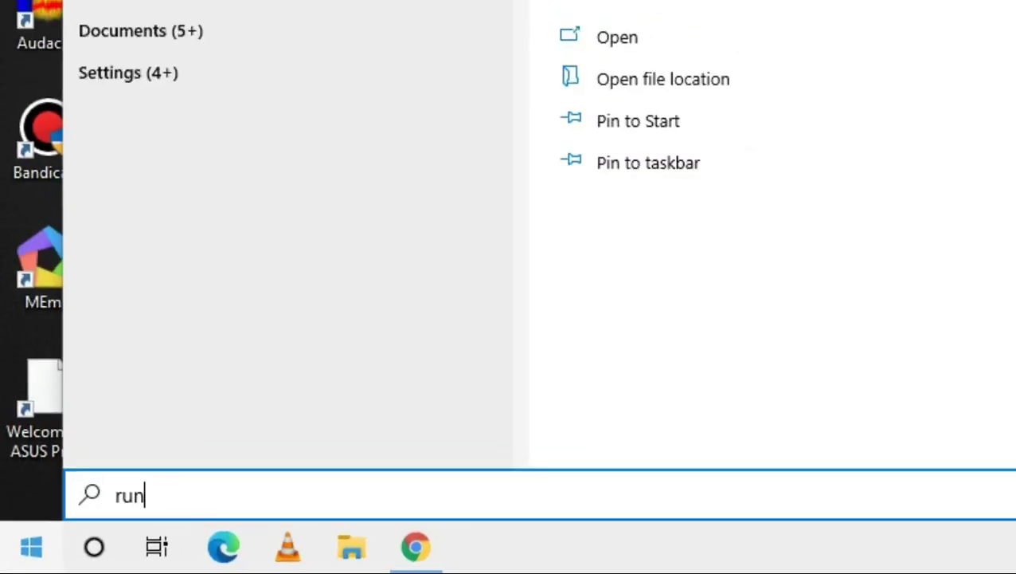
click(139, 158)
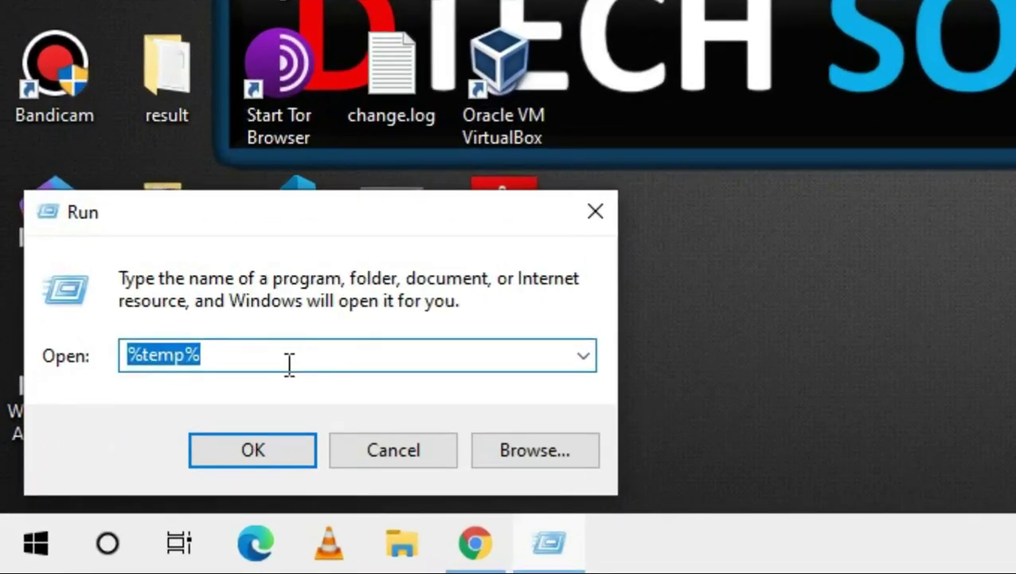
key(End)
key(BackSpace)
key(BackSpace)
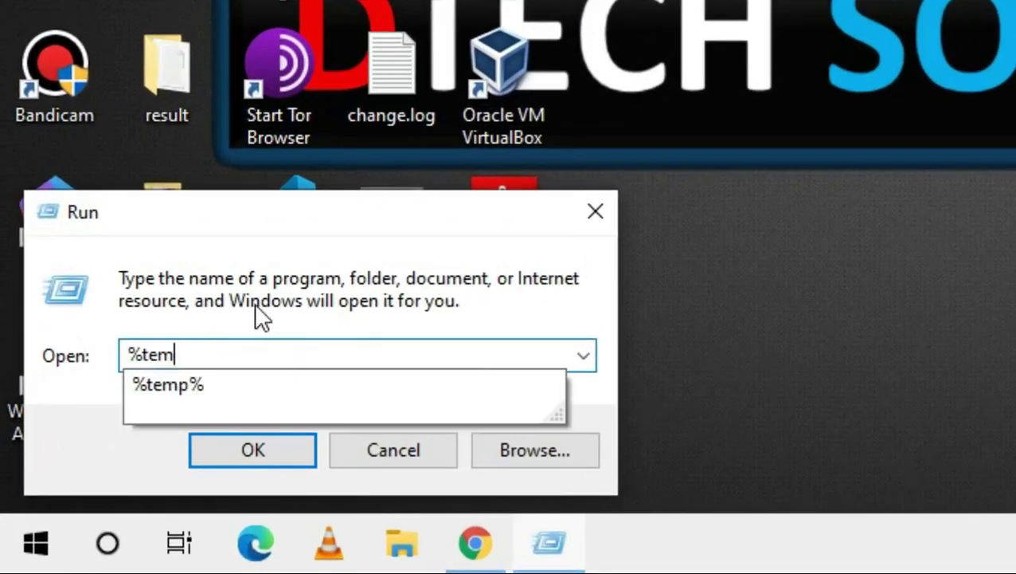
key(BackSpace)
key(BackSpace)
key(BackSpace)
key(BackSpace)
text(pre)
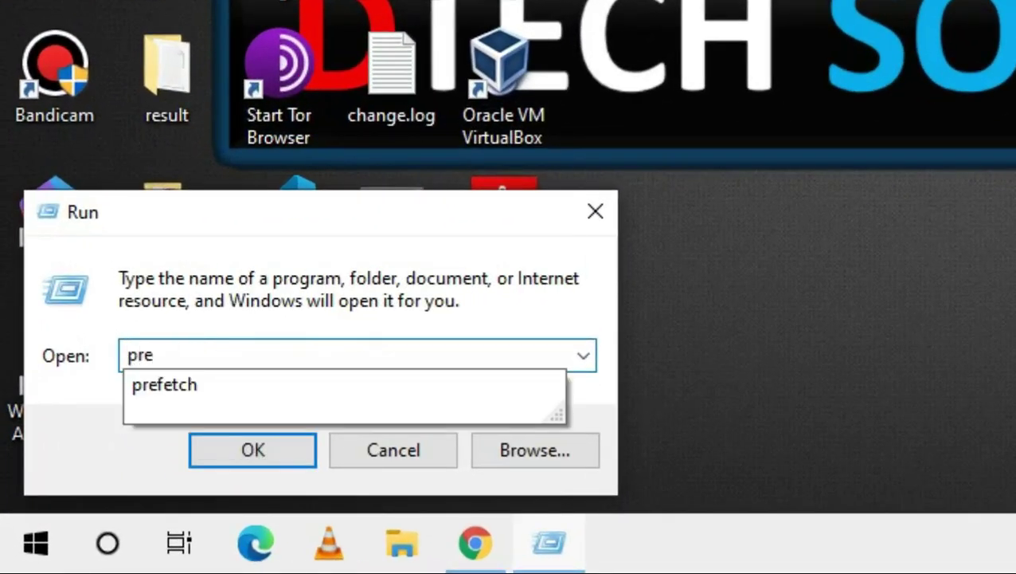
key(Down)
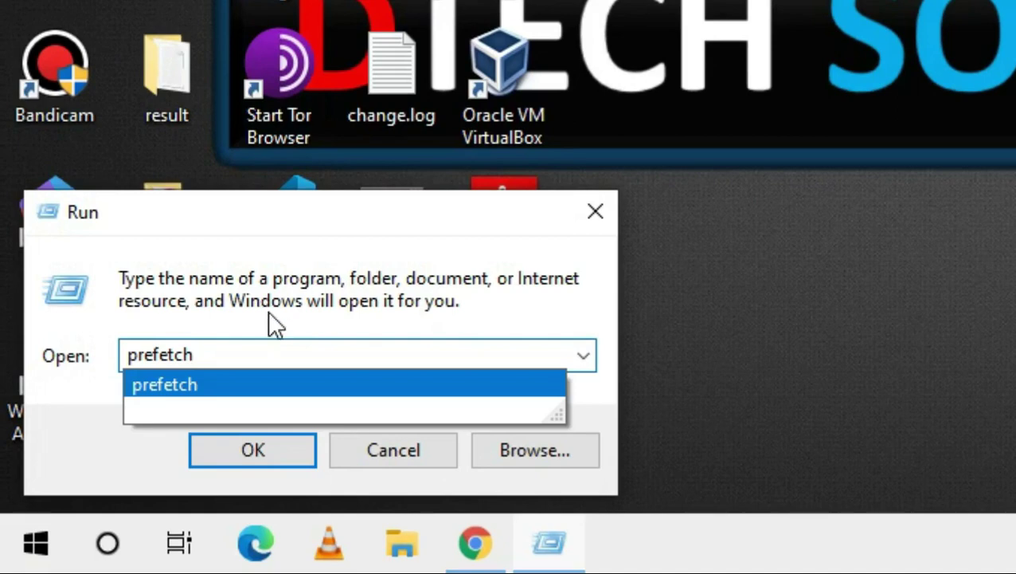
click(246, 458)
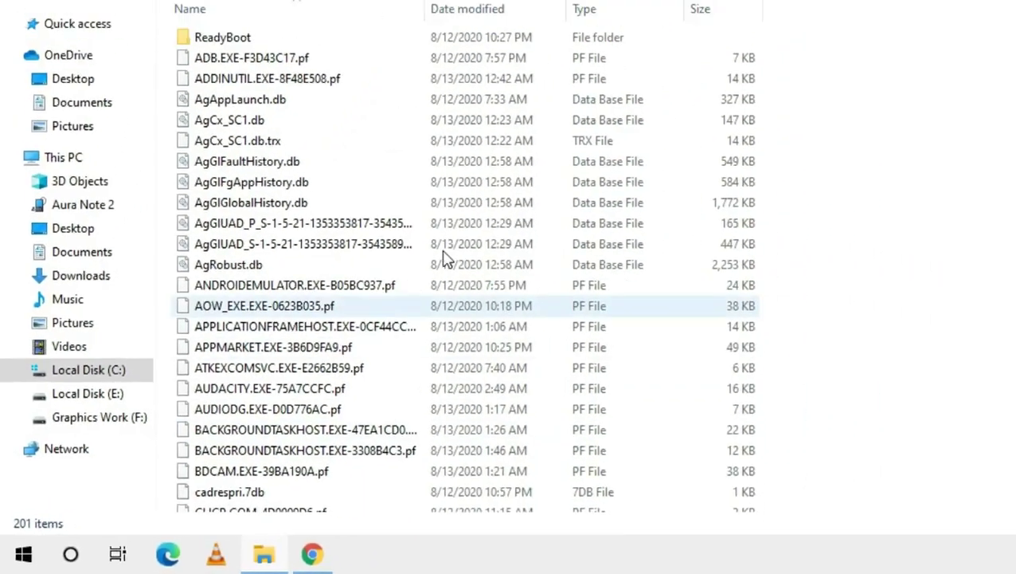
Step: Delete all items in the Prefetch folder, skipping the file that is in use, and refresh the folder view
click(486, 224)
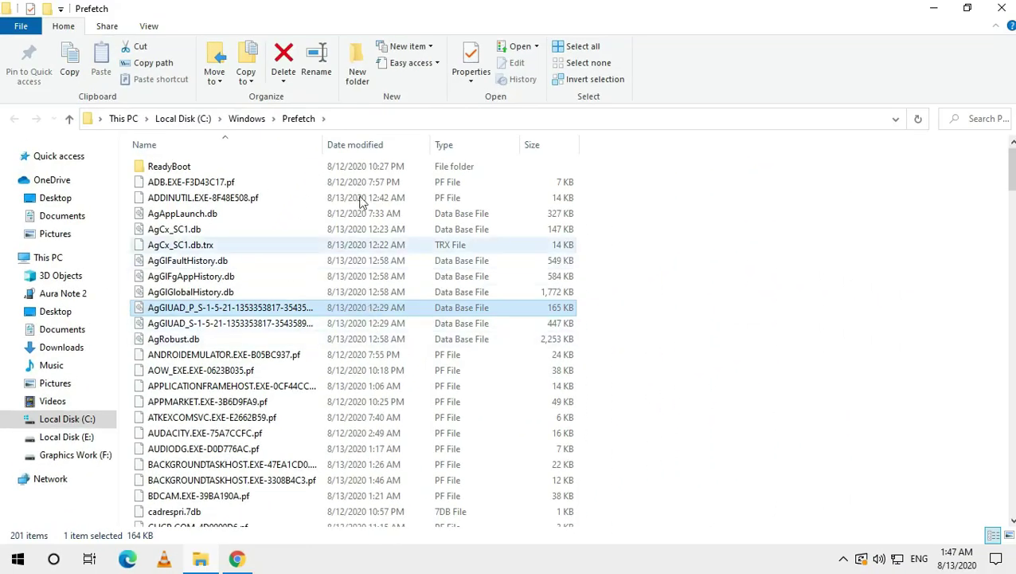
drag(123, 163, 719, 569)
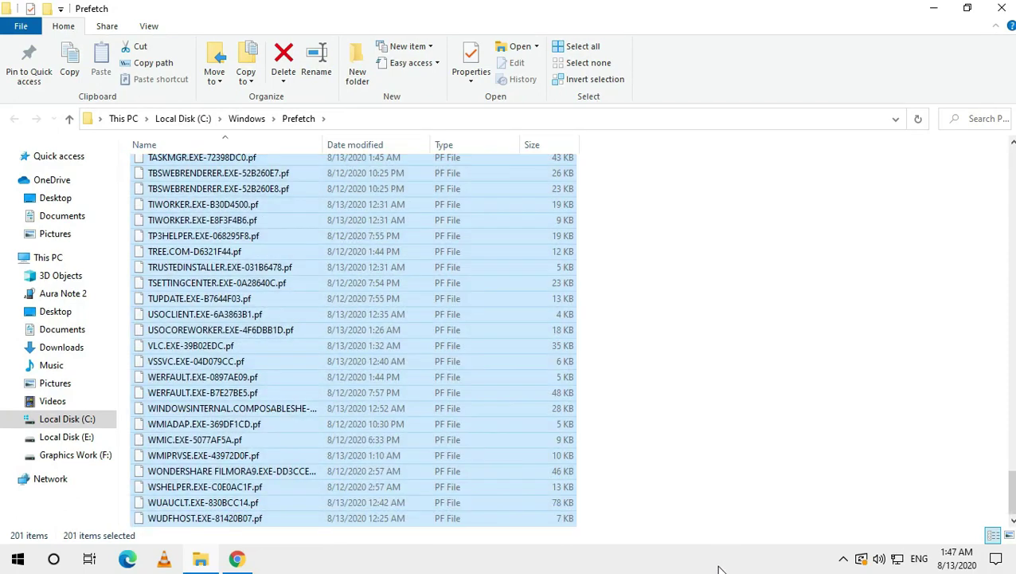
right_click(499, 393)
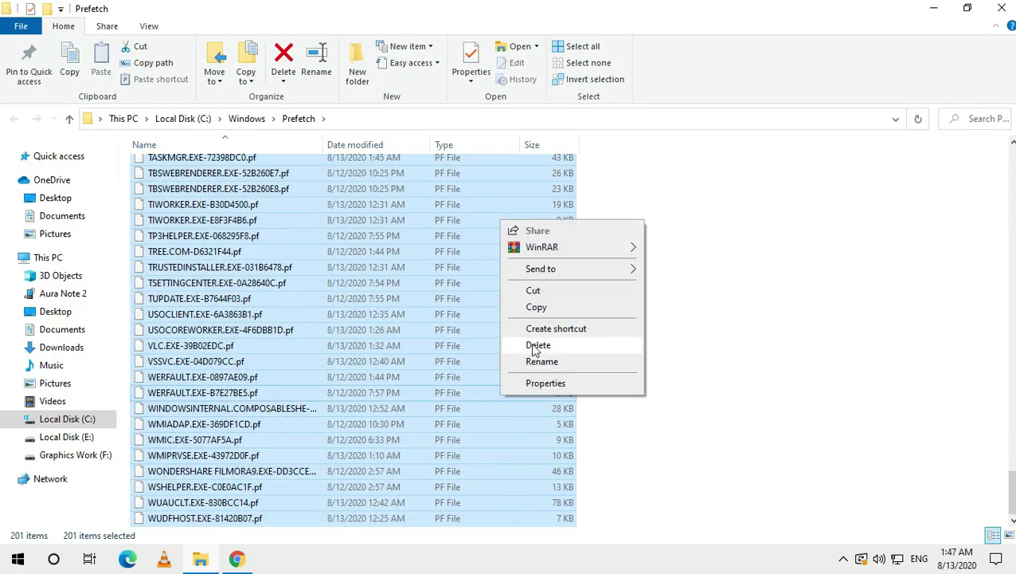
click(538, 345)
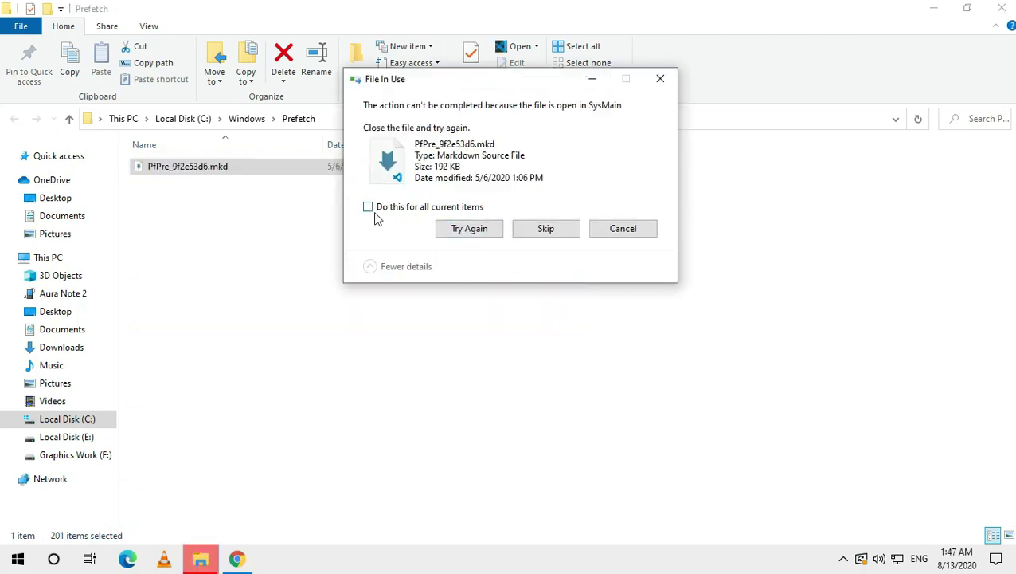
click(461, 230)
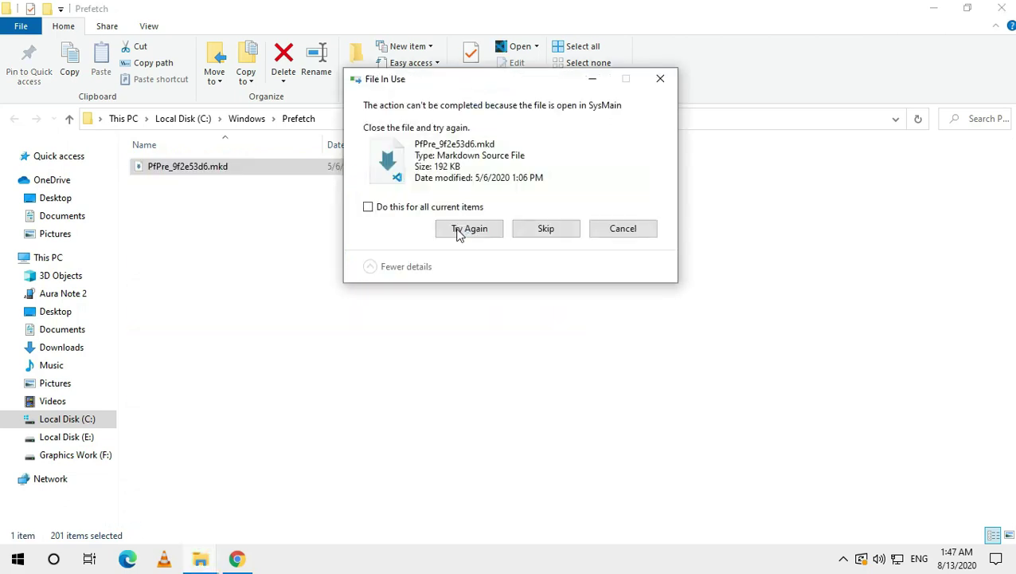
click(488, 231)
click(560, 235)
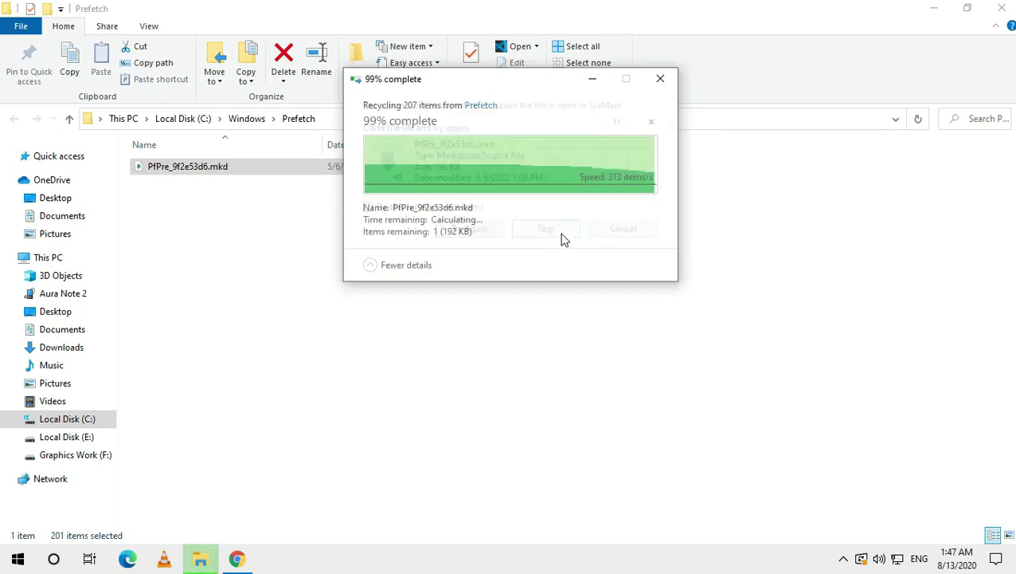
right_click(563, 237)
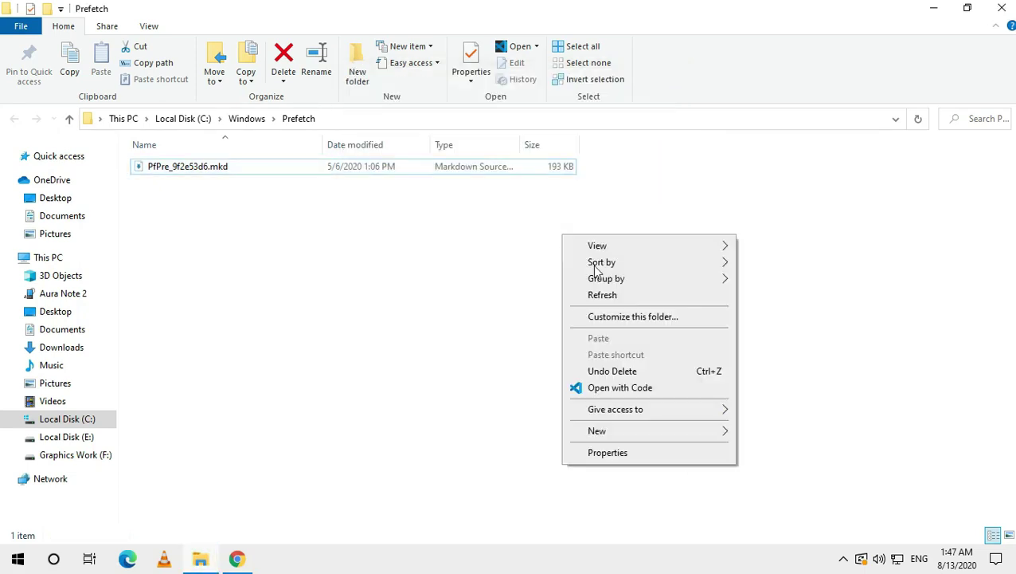
click(618, 295)
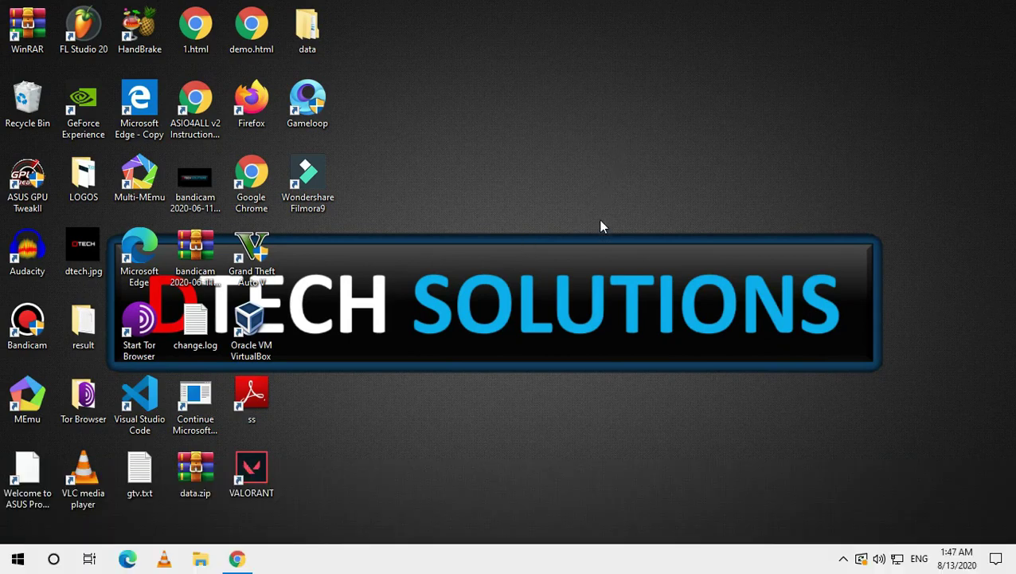
Step: Open File Explorer at This PC and show the properties of Local Disk (C:)
click(201, 560)
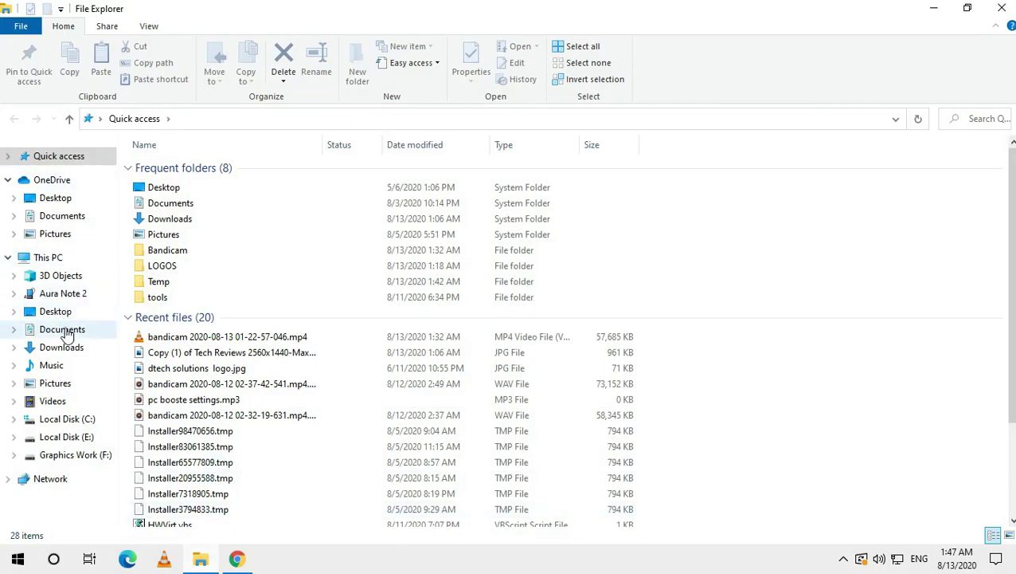
click(50, 258)
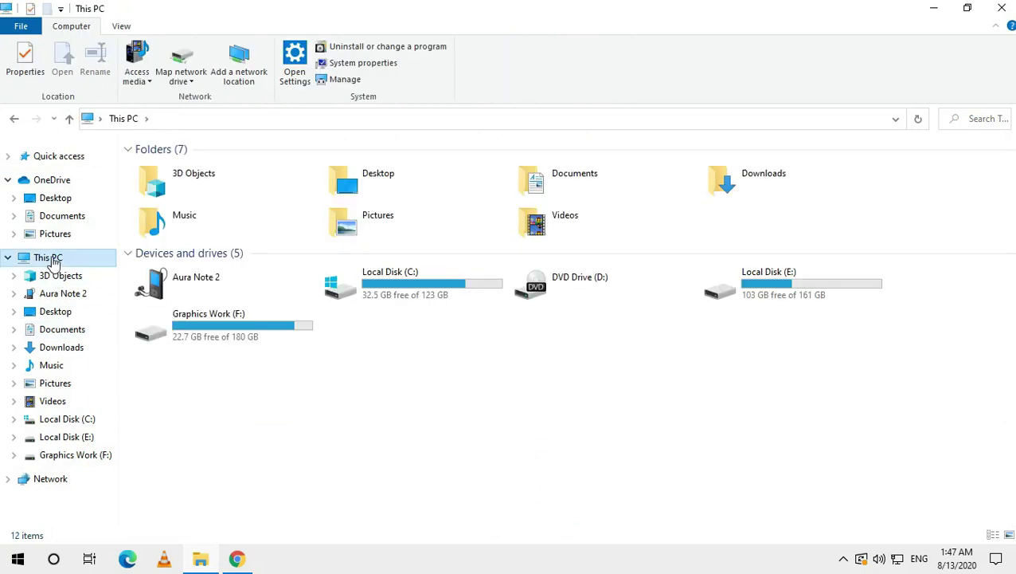
click(411, 279)
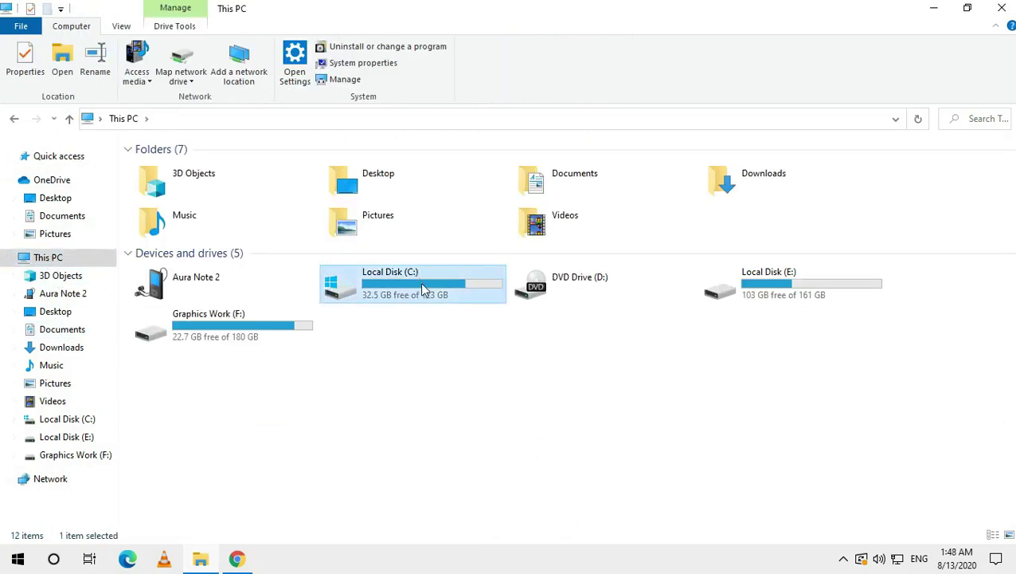
right_click(414, 284)
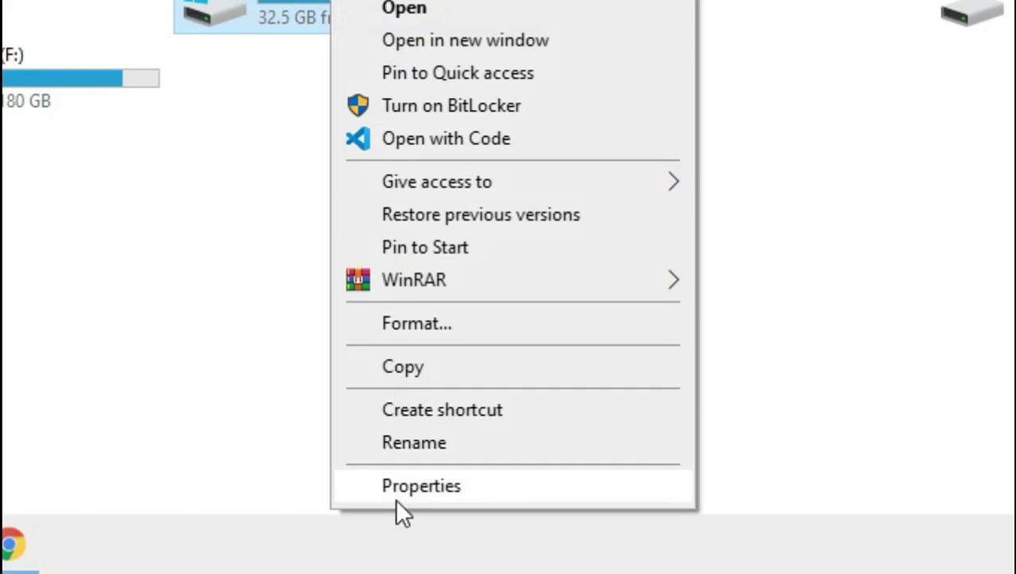
click(455, 487)
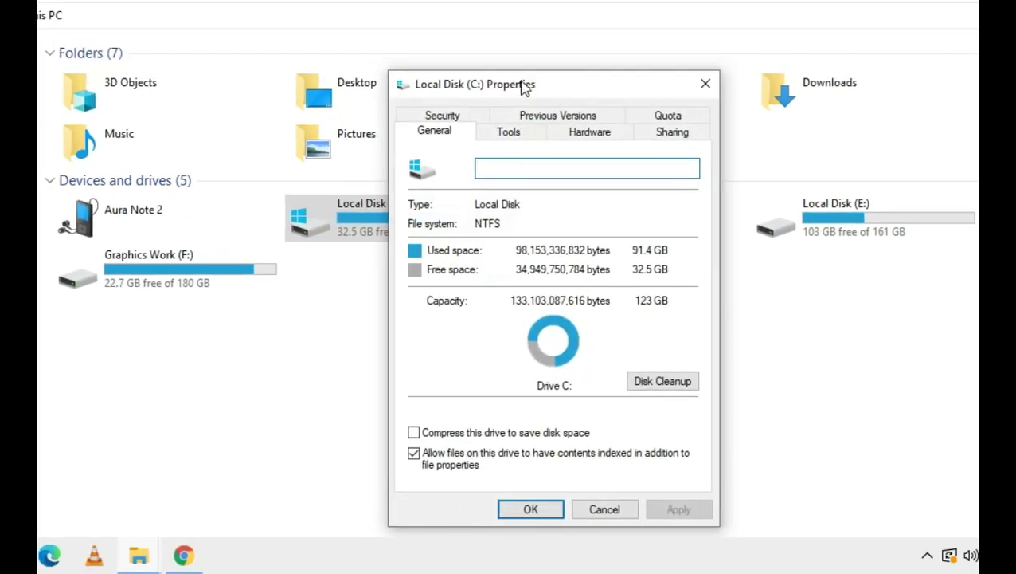
Step: Open the drive optimization tool from the disk's properties, optimize drive C:, and refresh the desktop after closing the windows
drag(522, 85, 509, 21)
click(496, 70)
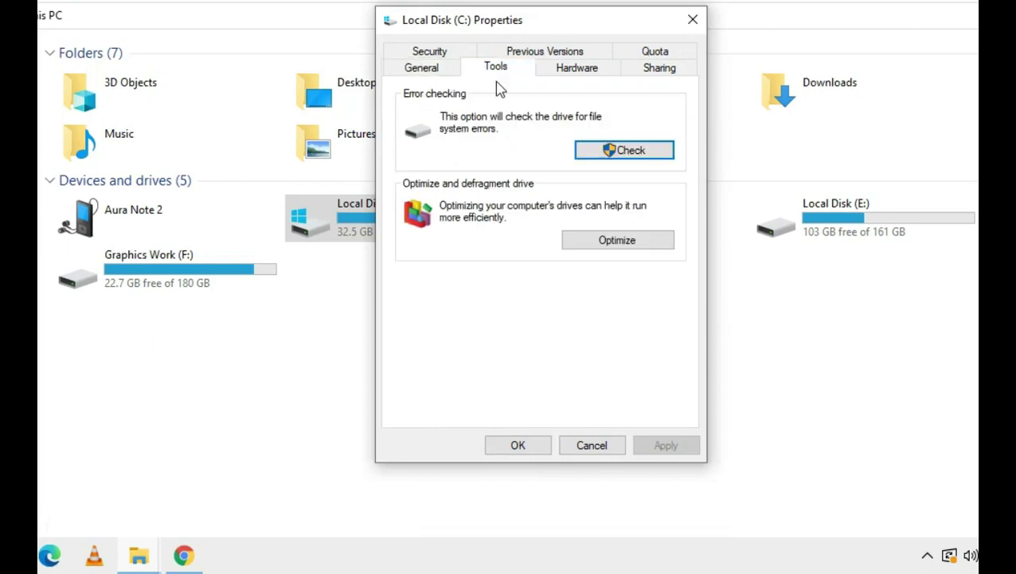
click(637, 242)
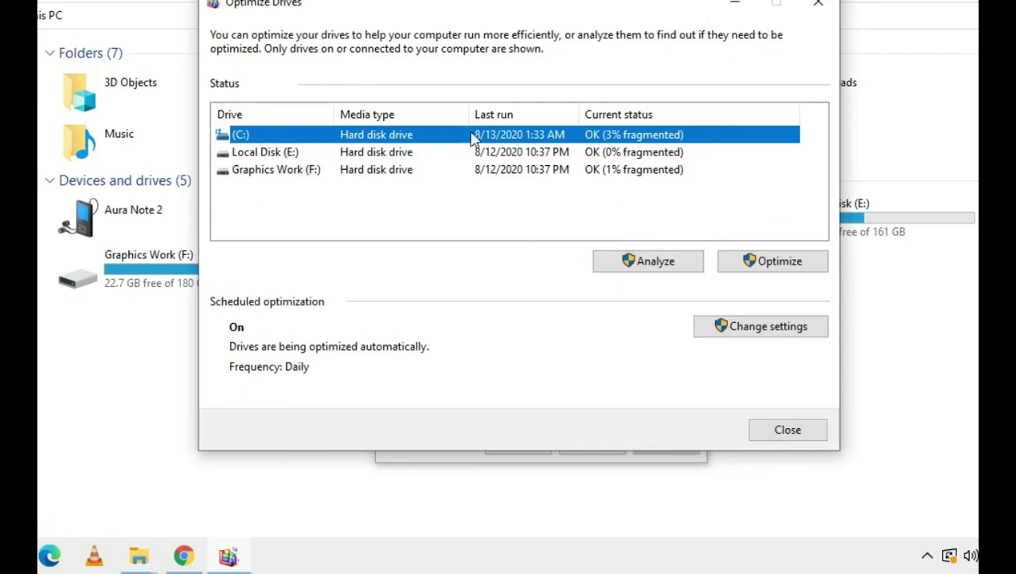
click(807, 267)
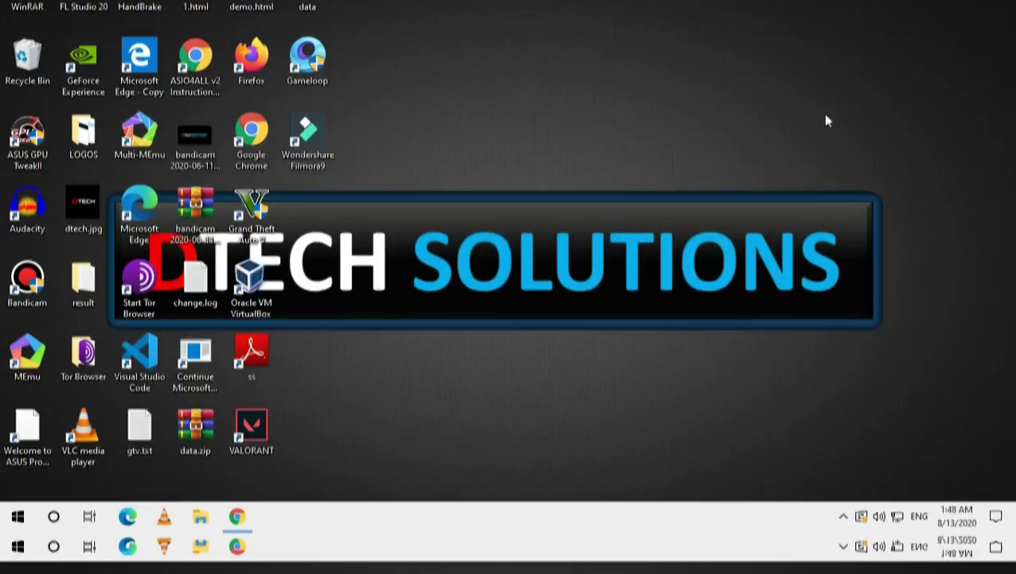
right_click(824, 153)
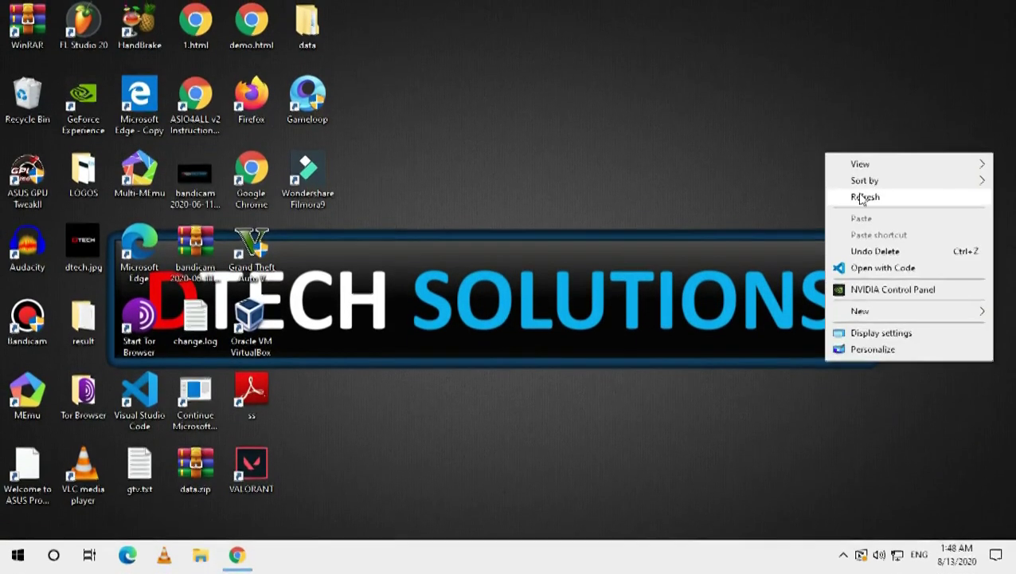
click(862, 196)
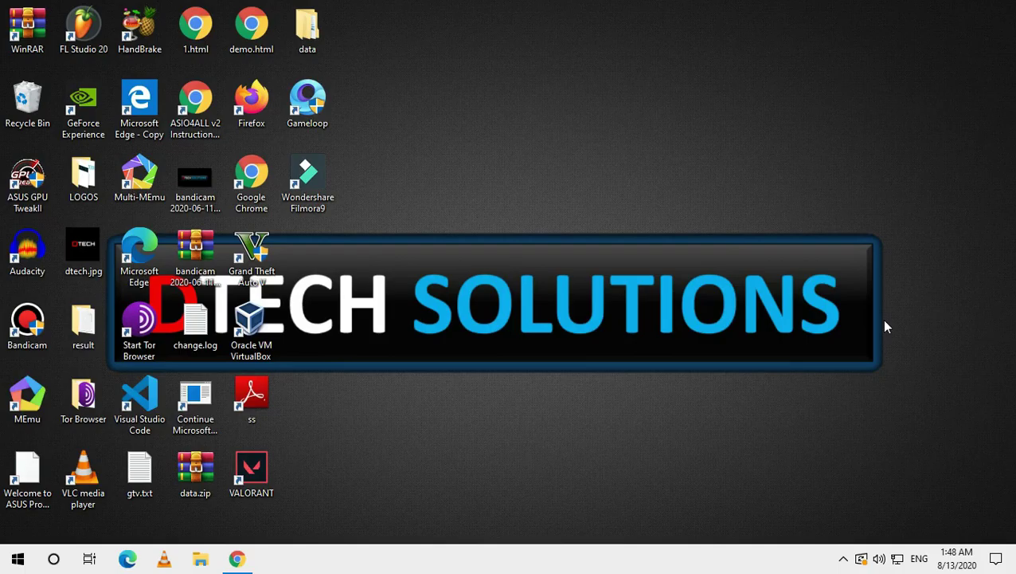
Step: Return to This PC in File Explorer and reopen the properties of Local Disk (C:)
click(199, 560)
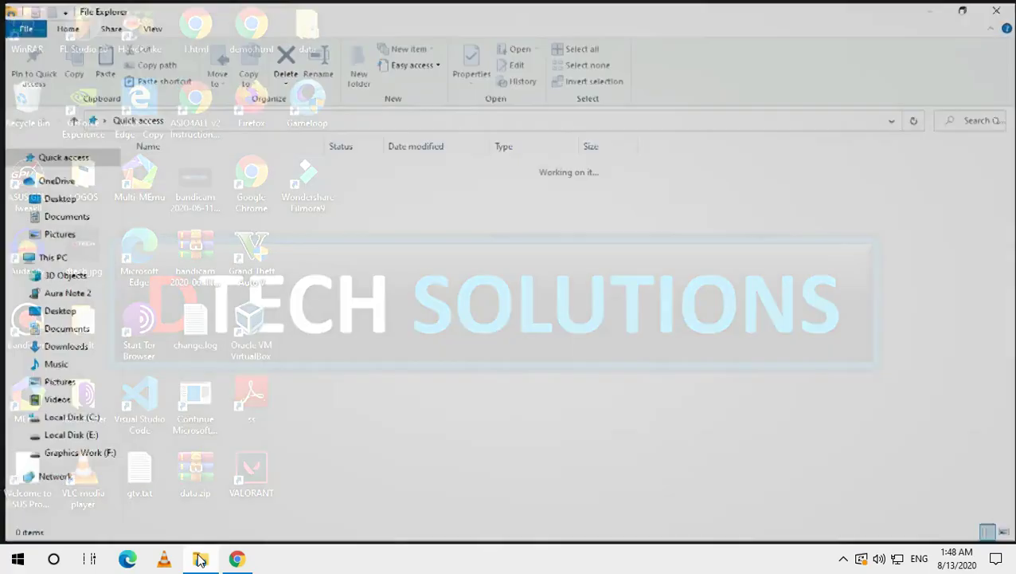
click(48, 259)
click(379, 296)
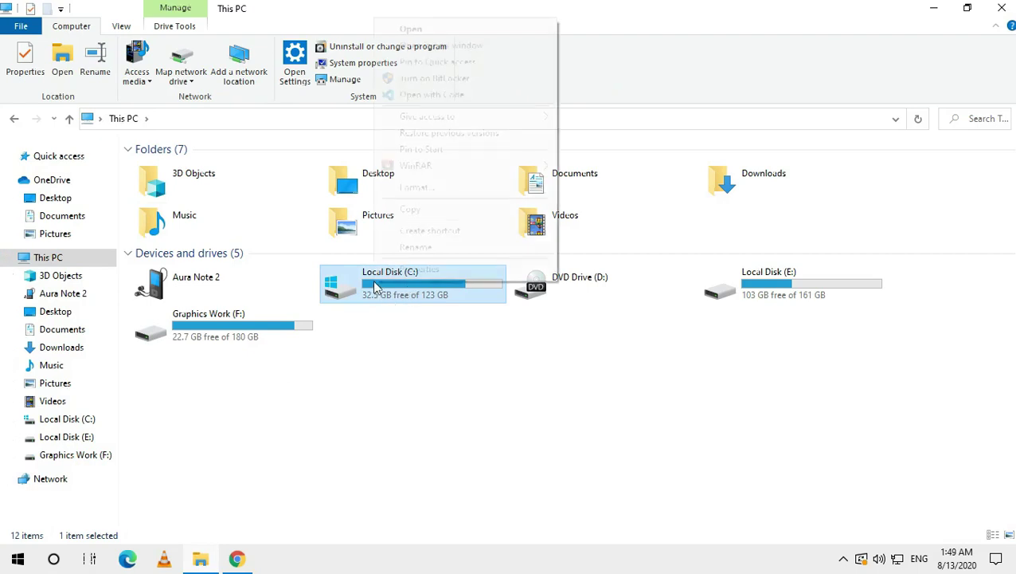
right_click(375, 287)
key(r)
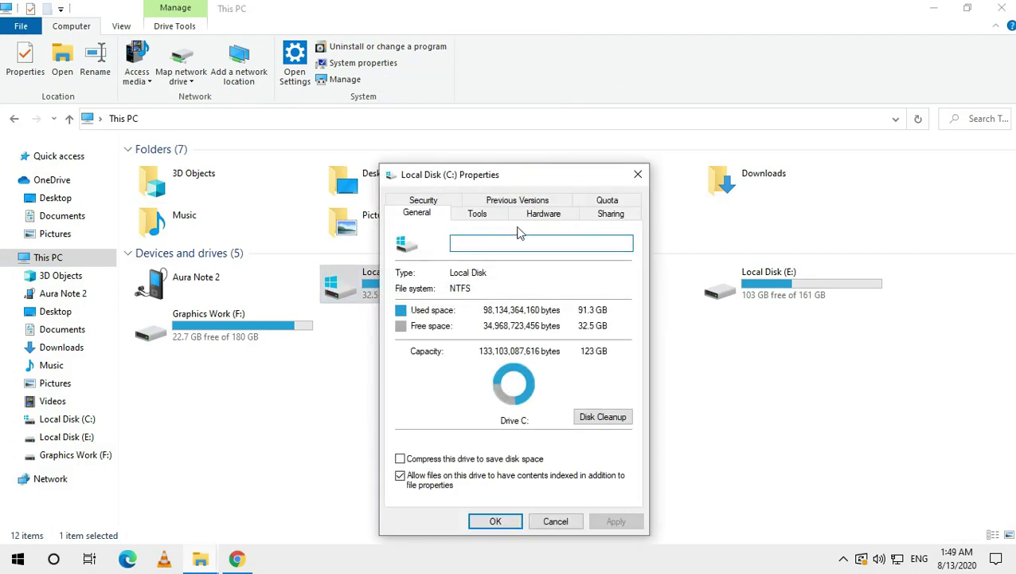
drag(529, 180, 529, 145)
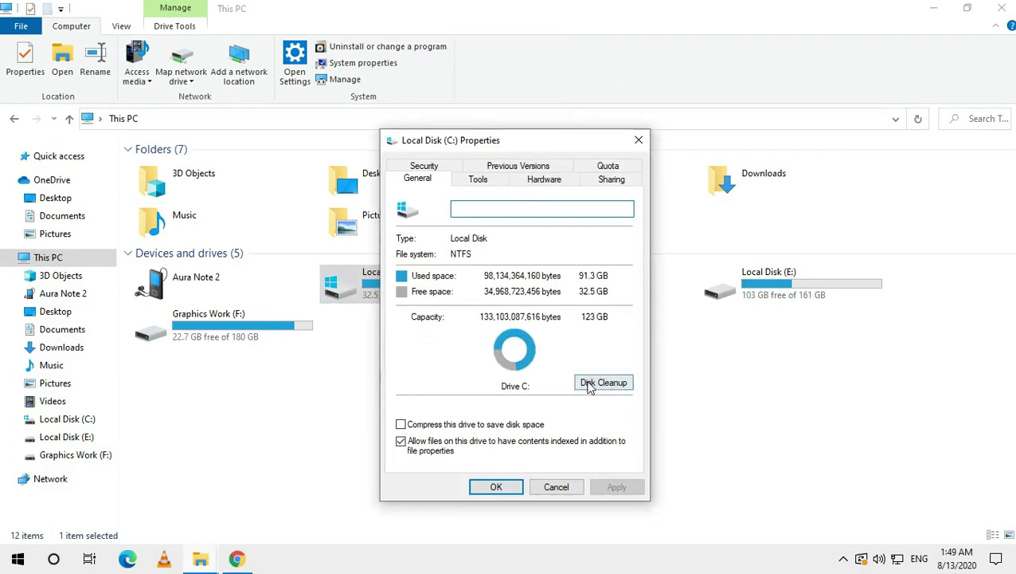
Step: Run Disk Cleanup on drive C: with system files included, keeping the preselected categories, and confirm permanent deletion of the files
click(628, 387)
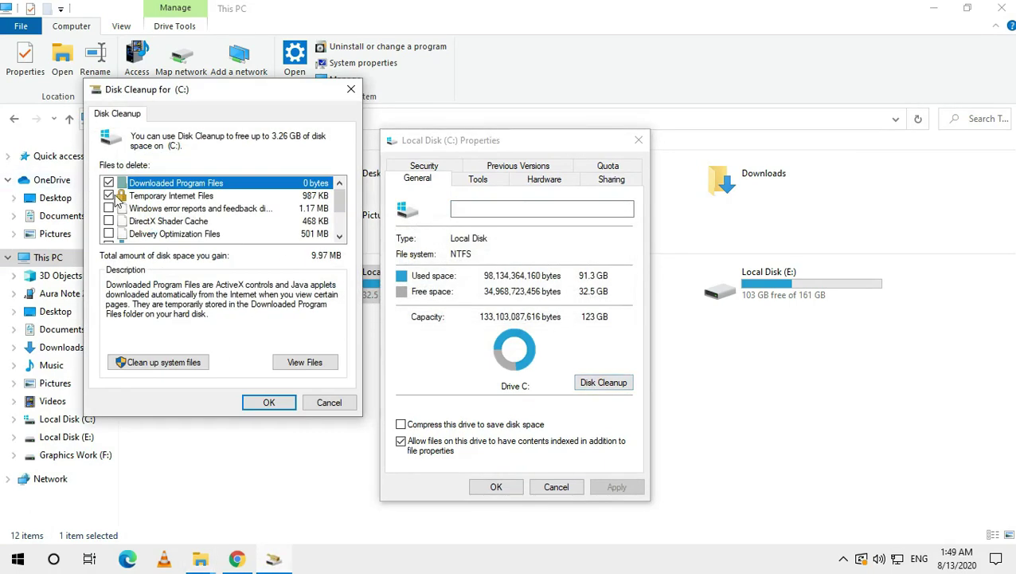
click(159, 363)
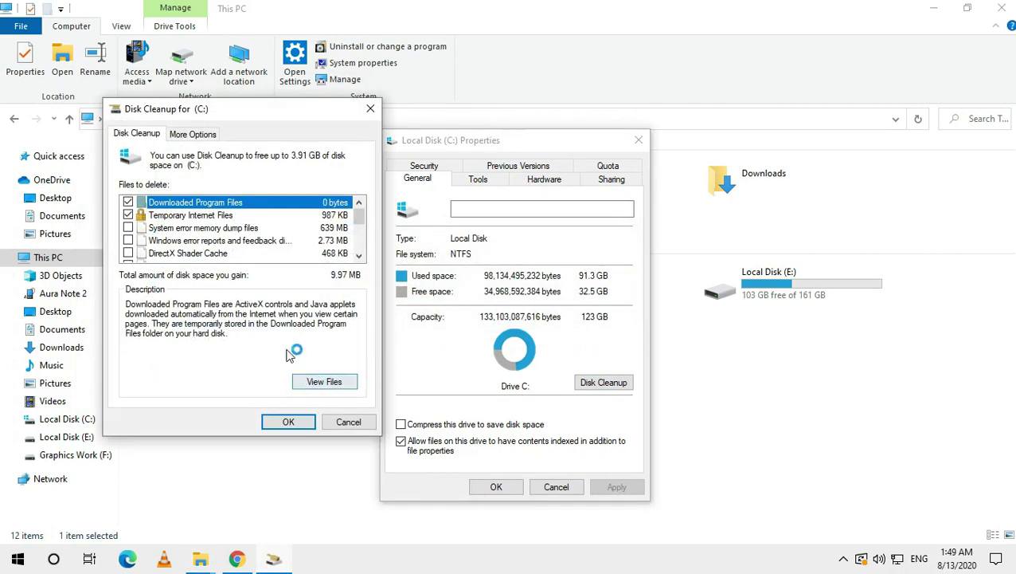
scroll(230, 244, down, 2)
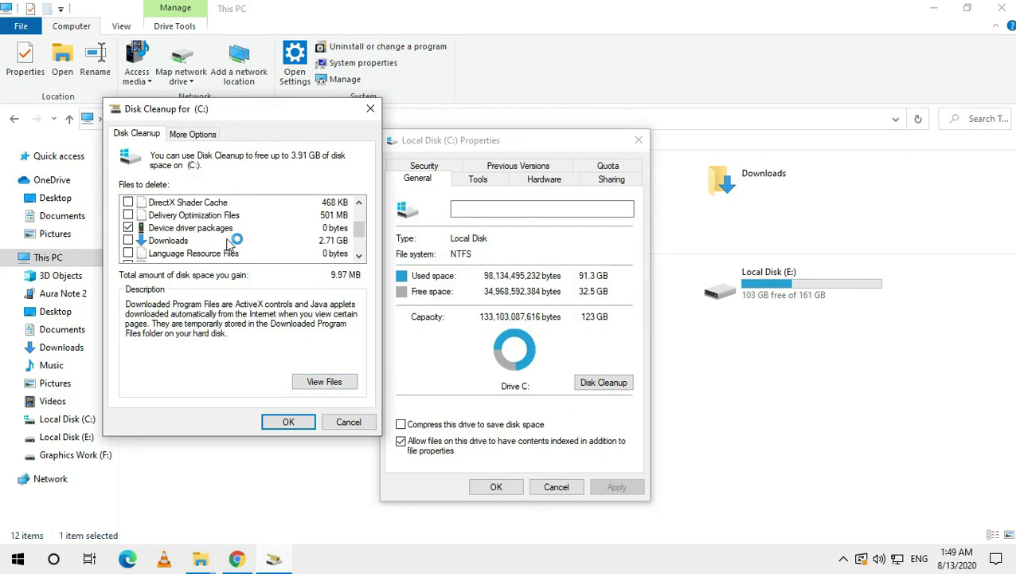
scroll(230, 245, up, 2)
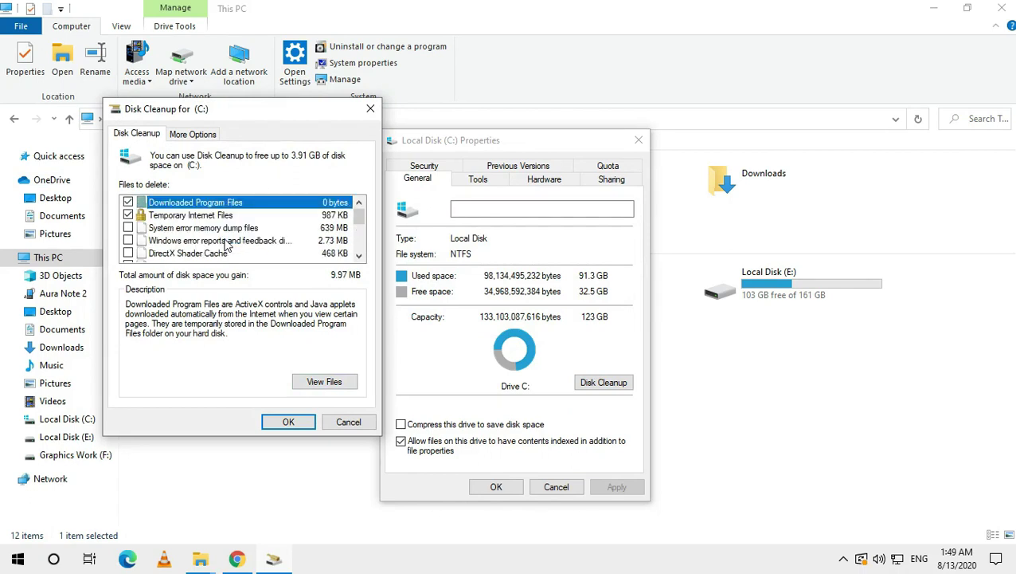
scroll(225, 246, down, 5)
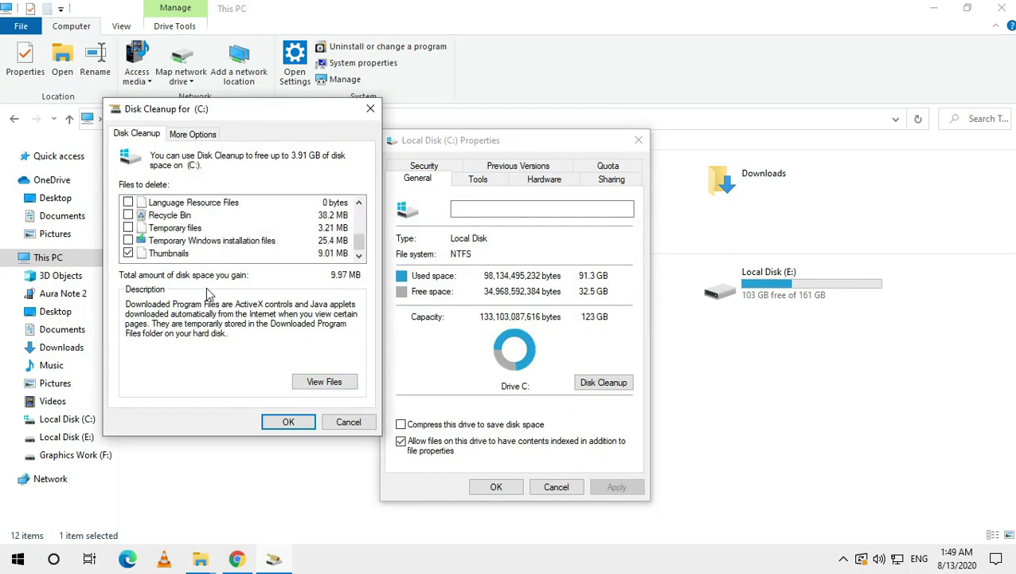
click(288, 423)
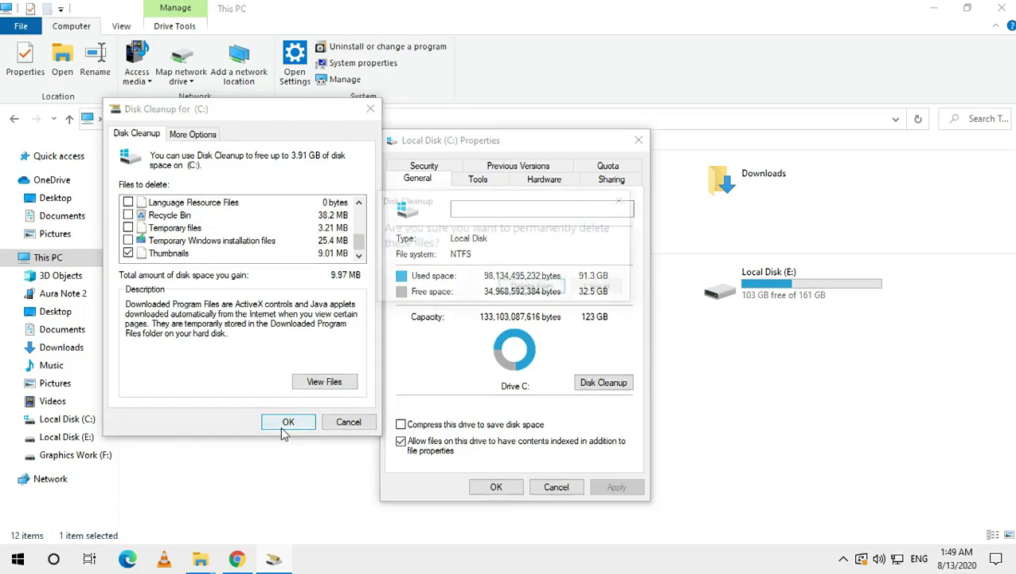
click(533, 288)
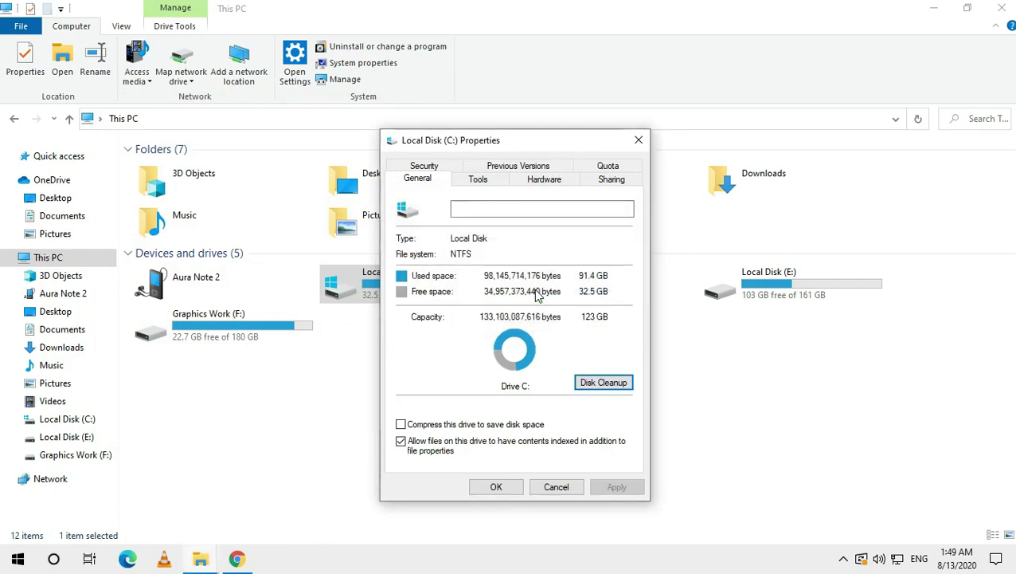
Step: Close the drive properties, search Windows for "adjust the appearance and performance of windows", and open the matching Control Panel settings
click(638, 139)
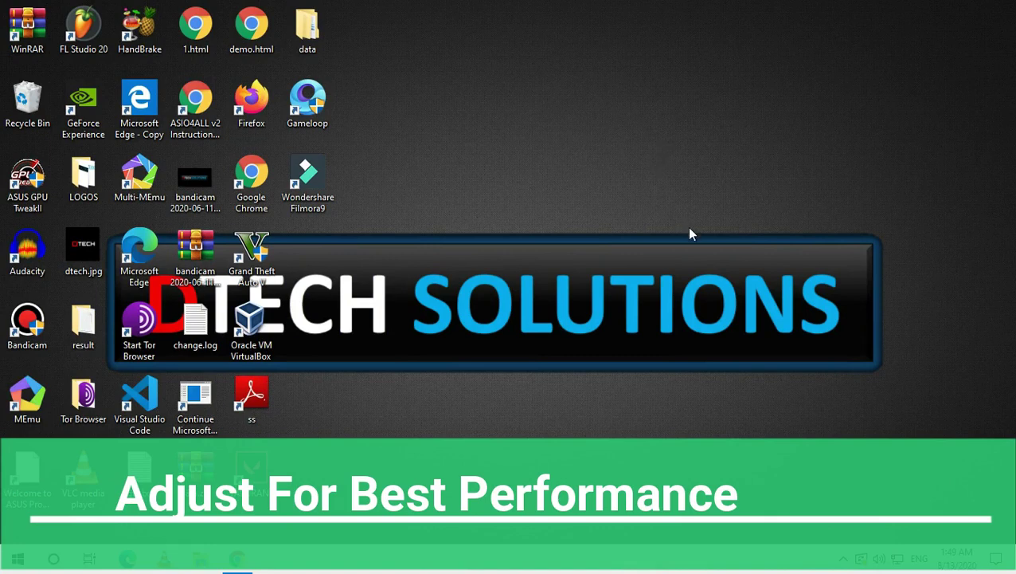
click(5, 565)
text(adju)
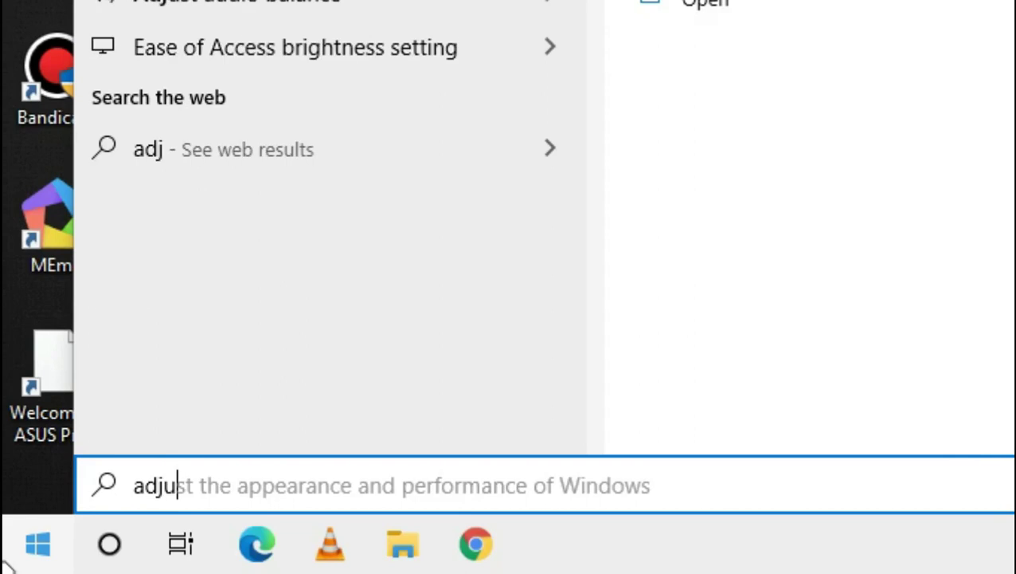
text(st t)
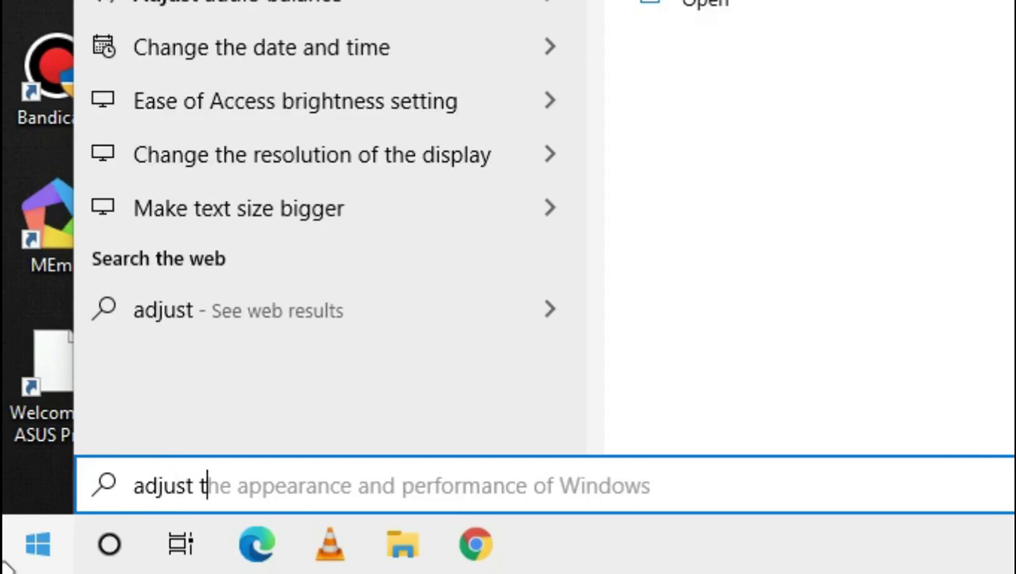
text(he a)
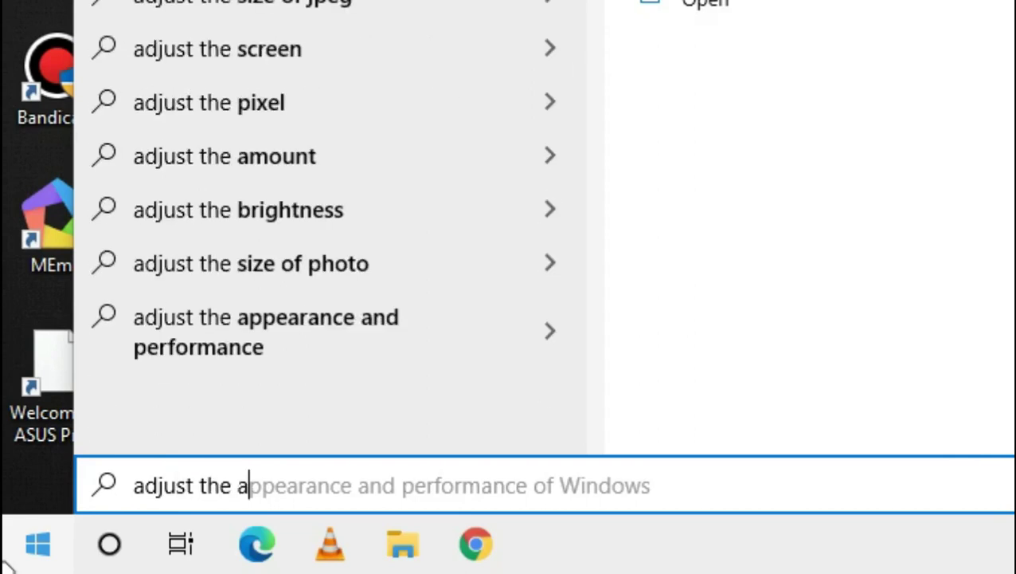
text(ppe)
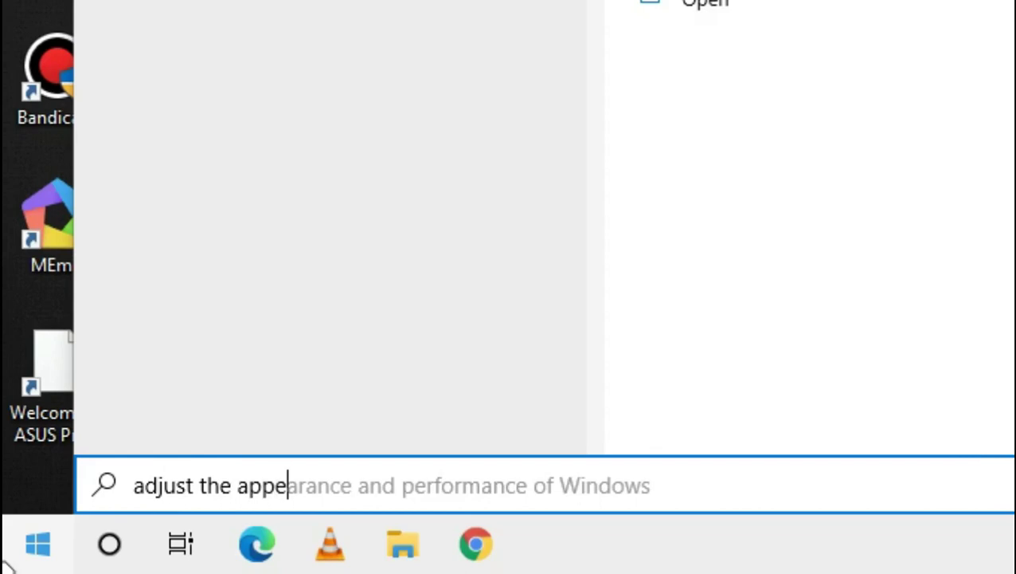
text(r)
key(BackSpace)
text(a)
text(ran)
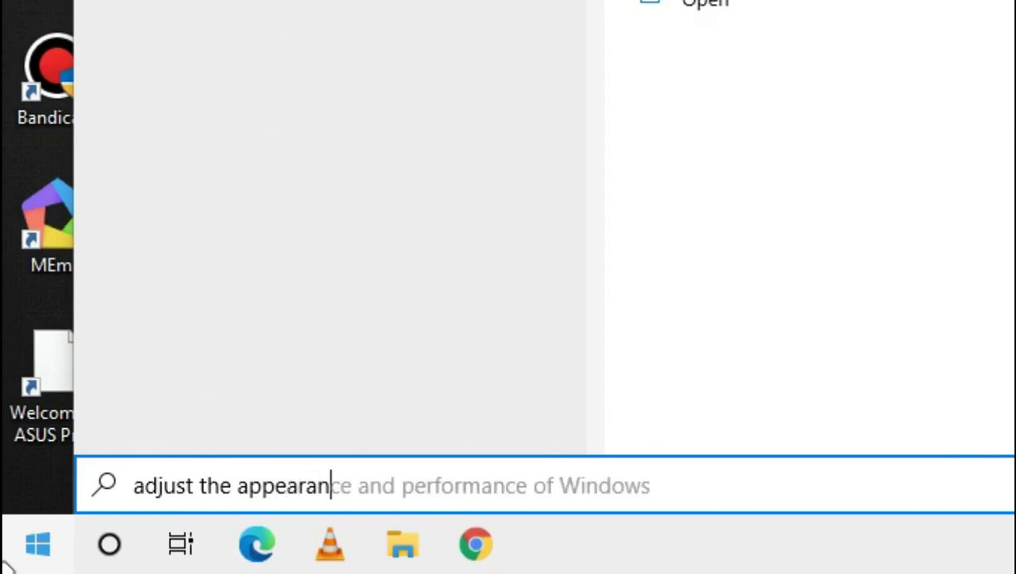
text(ce and )
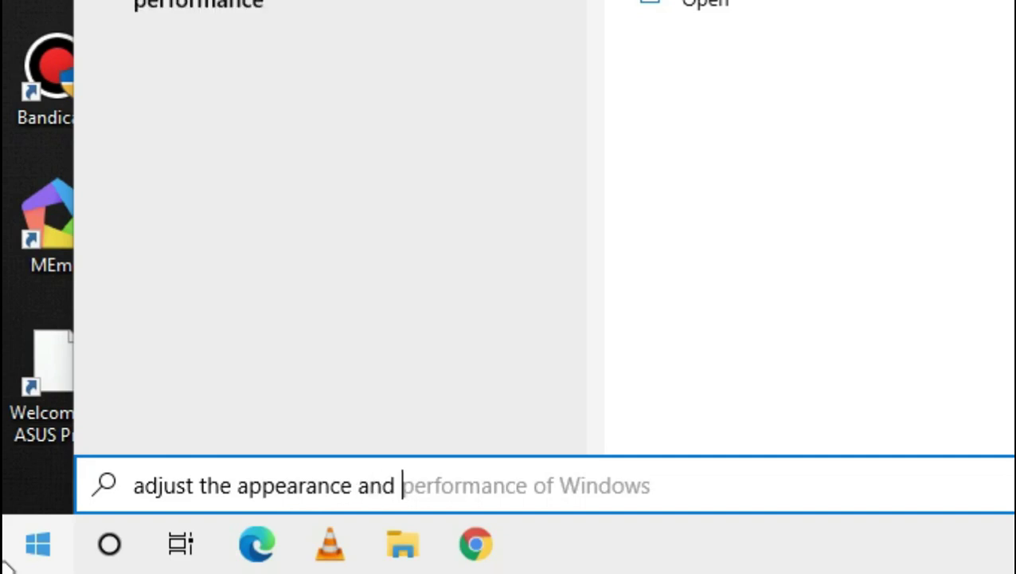
text(perfor)
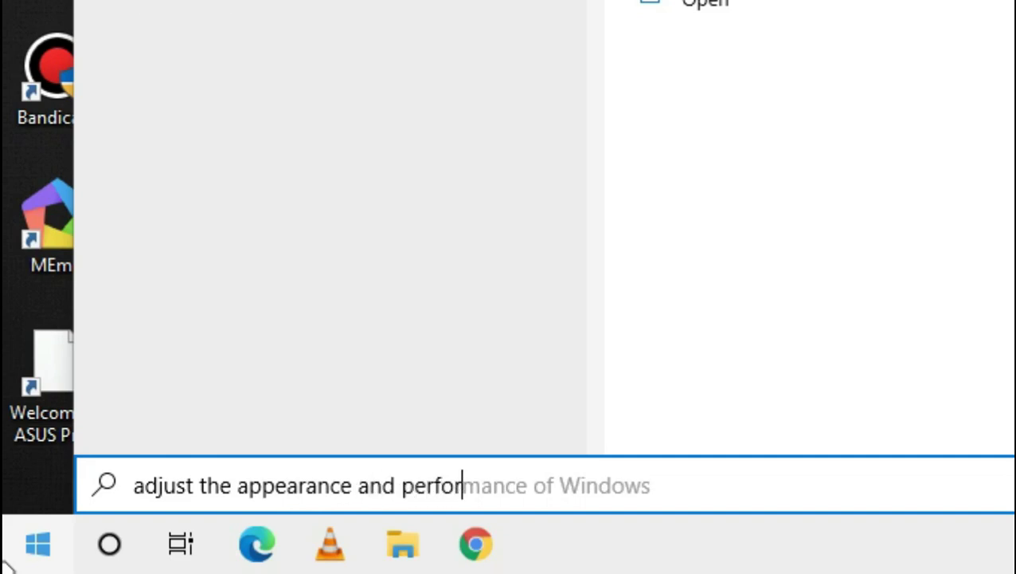
text(mance ow)
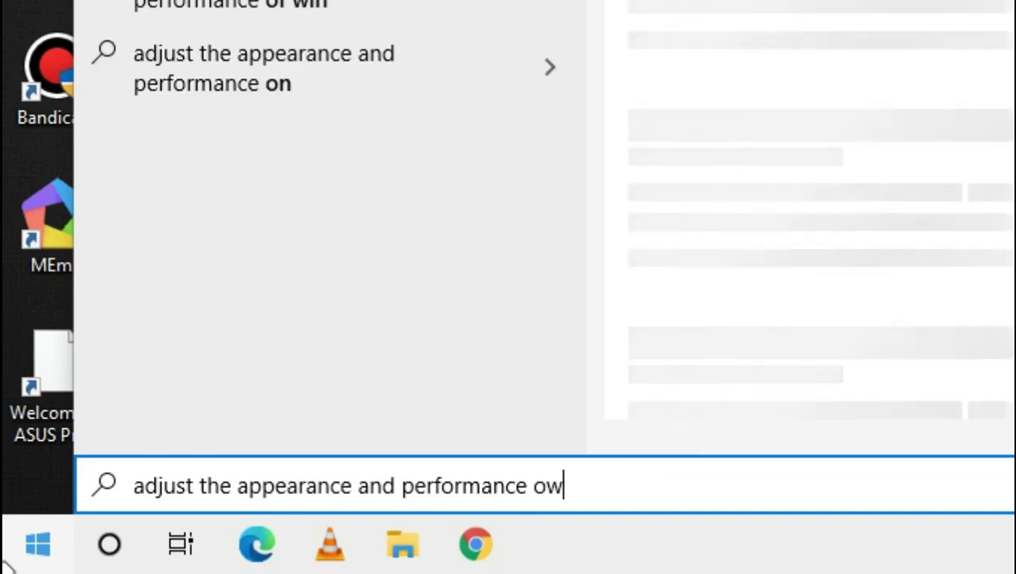
key(BackSpace)
text(f wi)
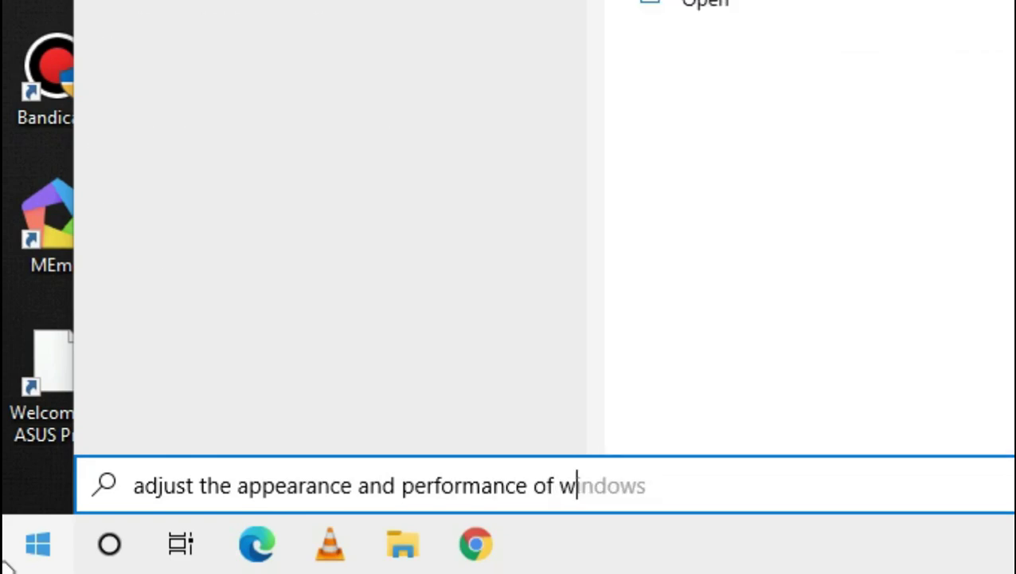
text(ndows)
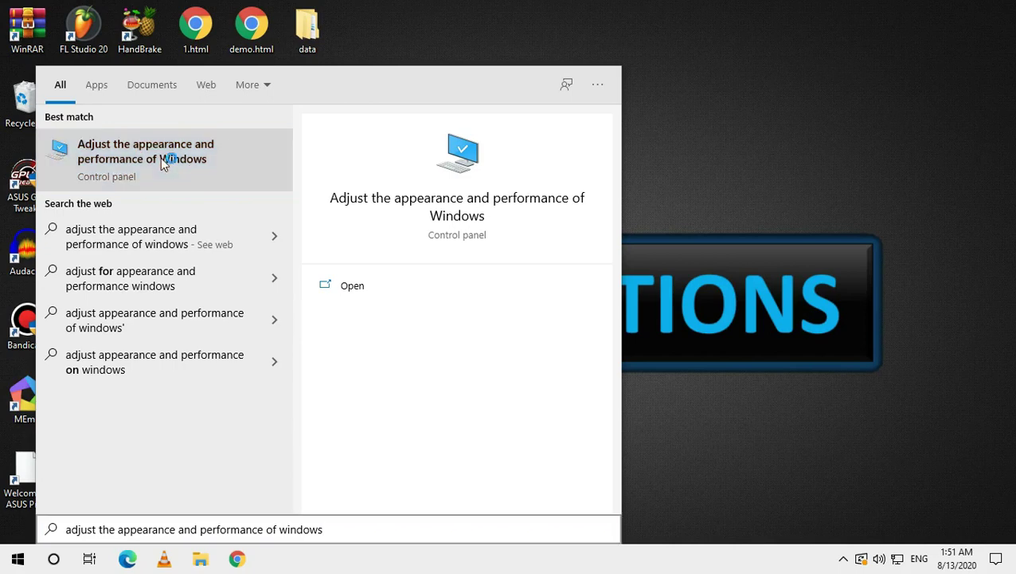
click(162, 160)
Step: Set the Windows visual effects to Adjust for best performance and apply the change
drag(222, 32, 596, 25)
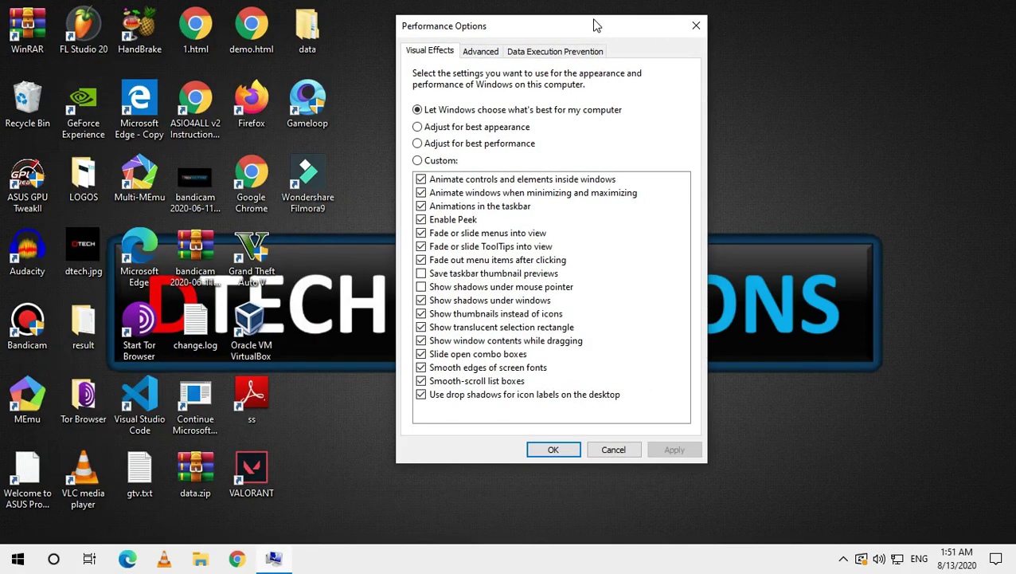
click(419, 145)
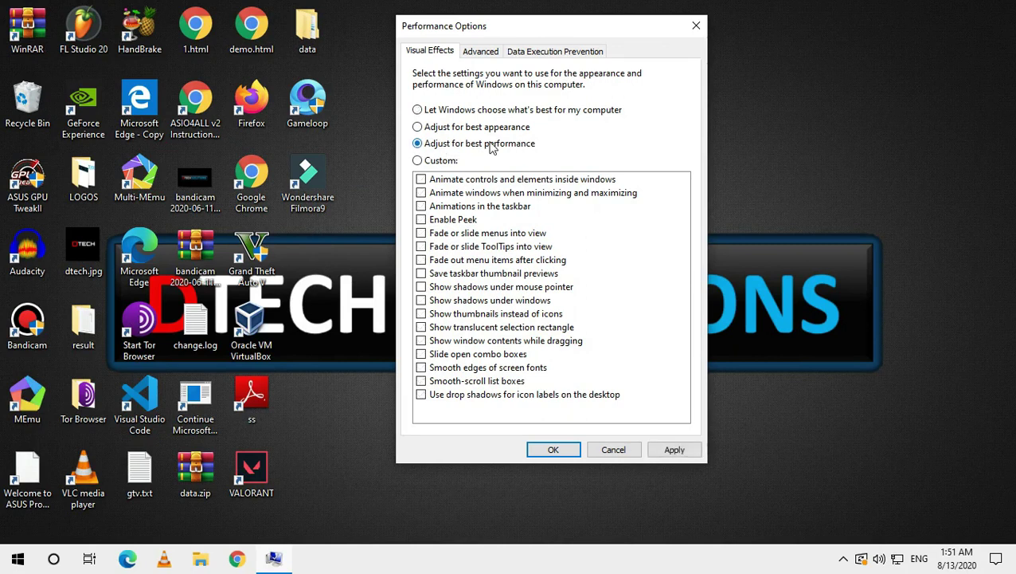
click(676, 451)
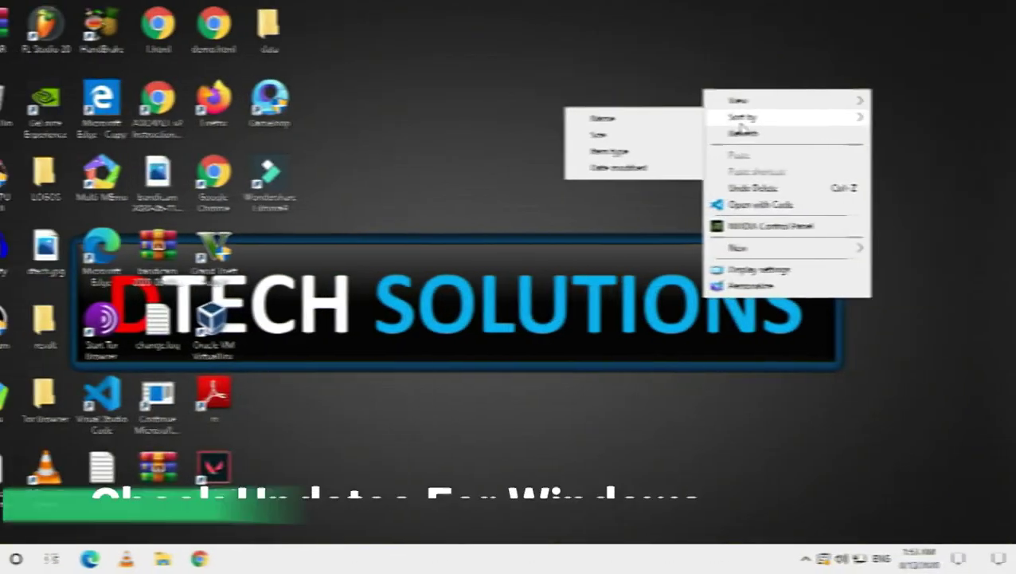
key(Escape)
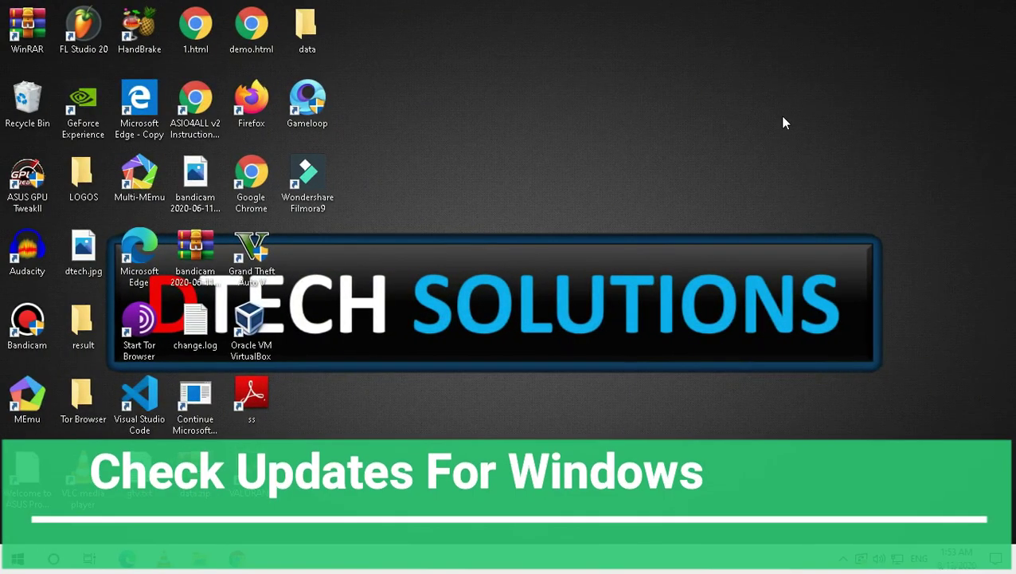
Step: Open Windows Update in Settings and start the download and installation of the feature update to Windows 10, version 2004
click(17, 558)
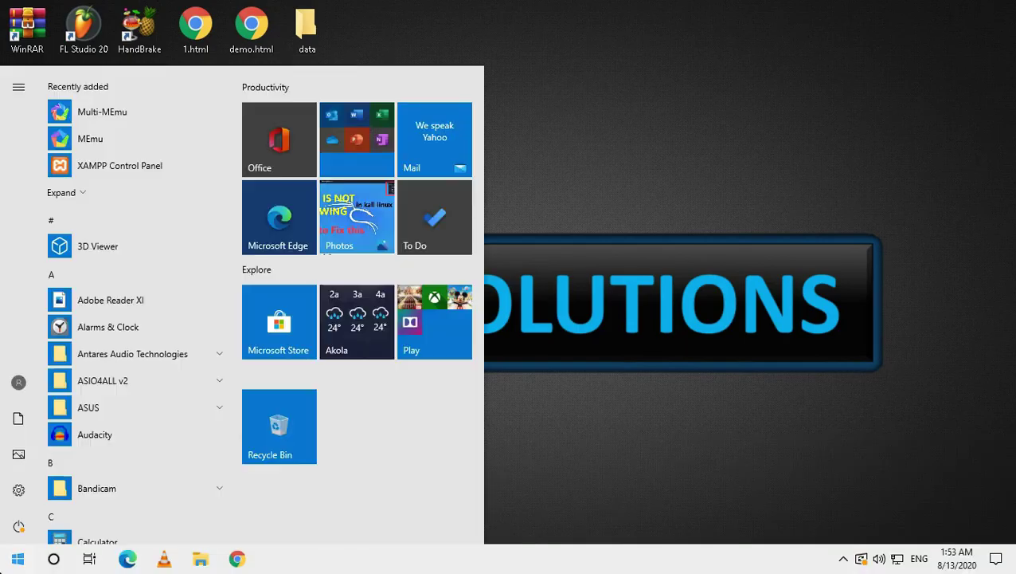
click(17, 490)
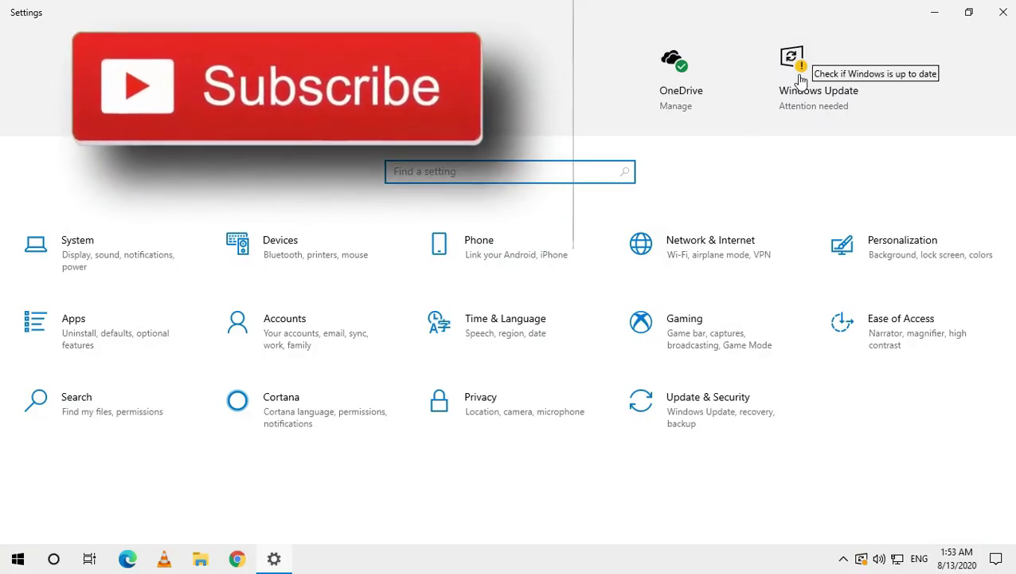
click(800, 80)
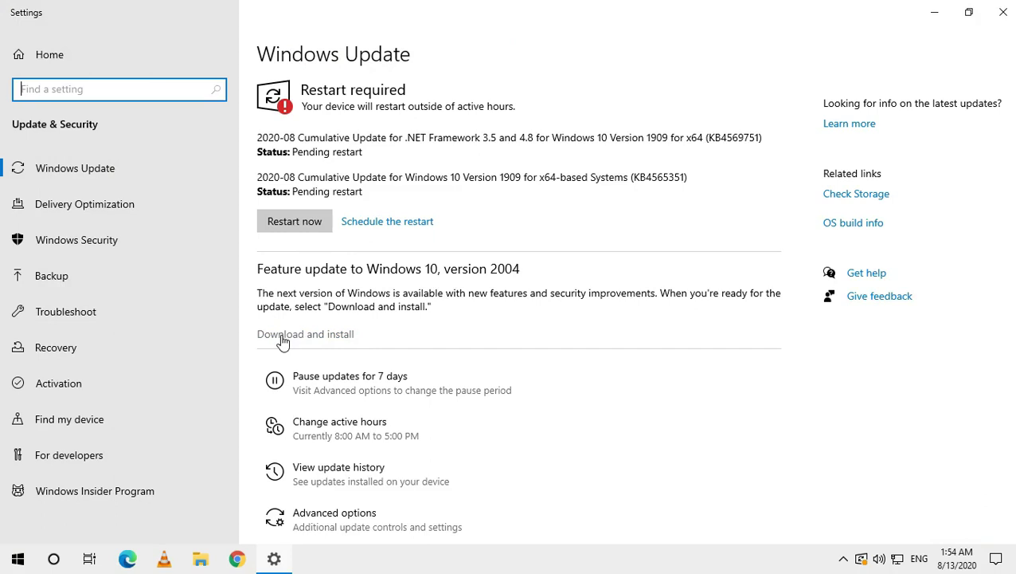
click(318, 336)
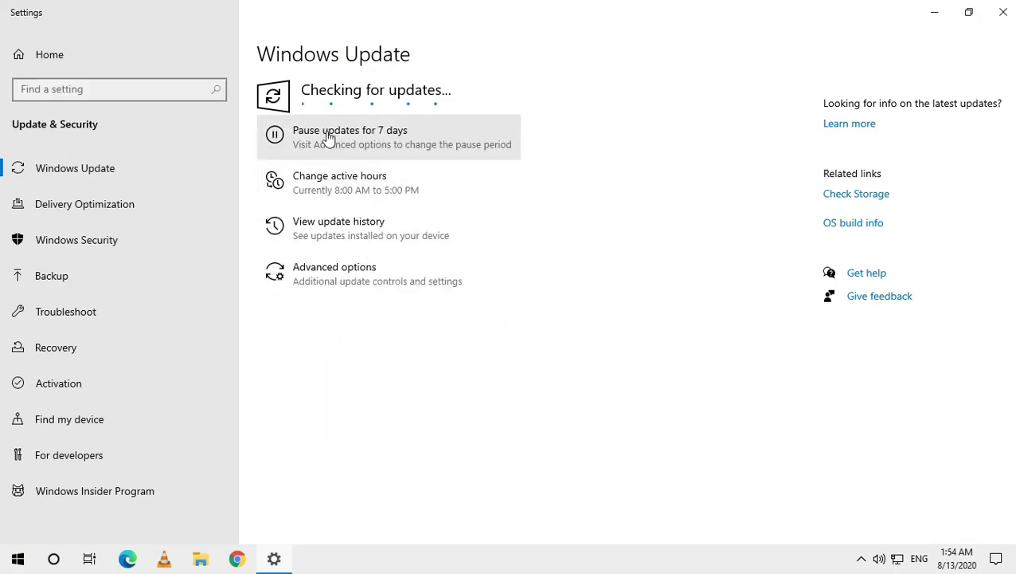